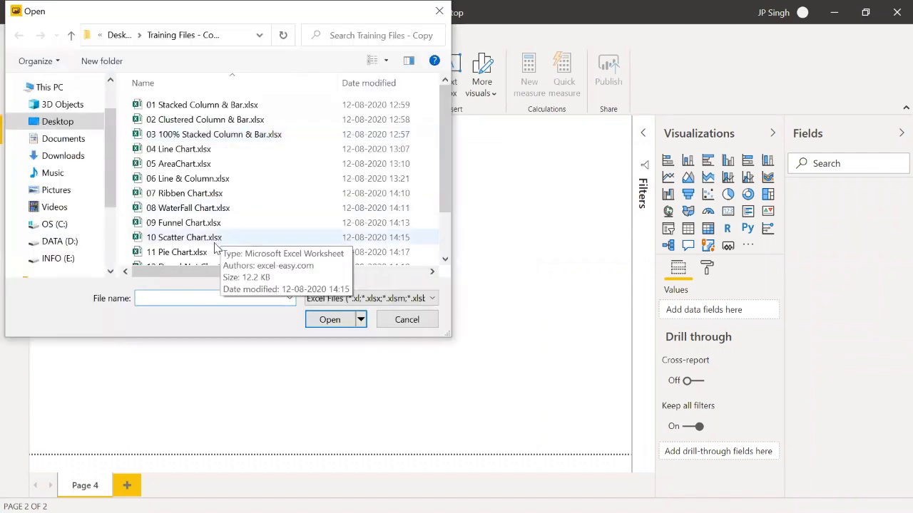
Load the RibbenChart table from the workbook 07 Ribben Chart.xlsx into the report
left_click(196, 193)
left_click(328, 319)
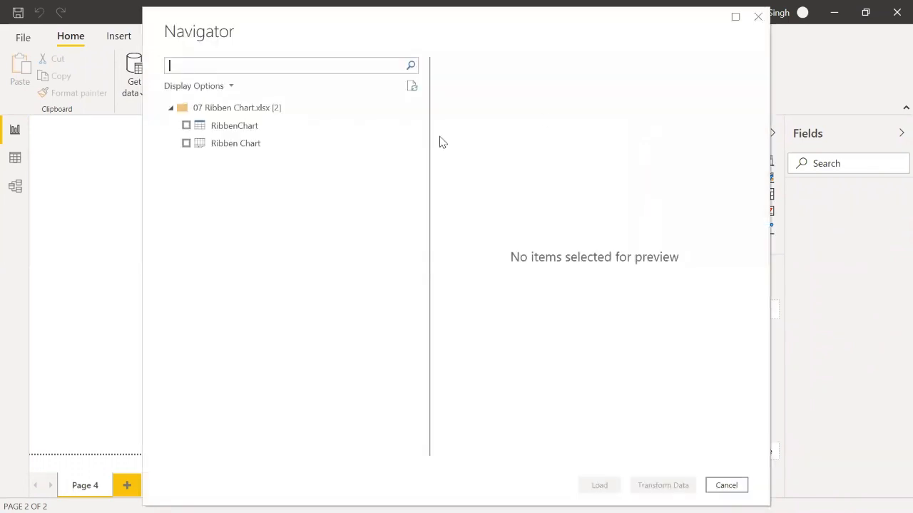
left_click(186, 125)
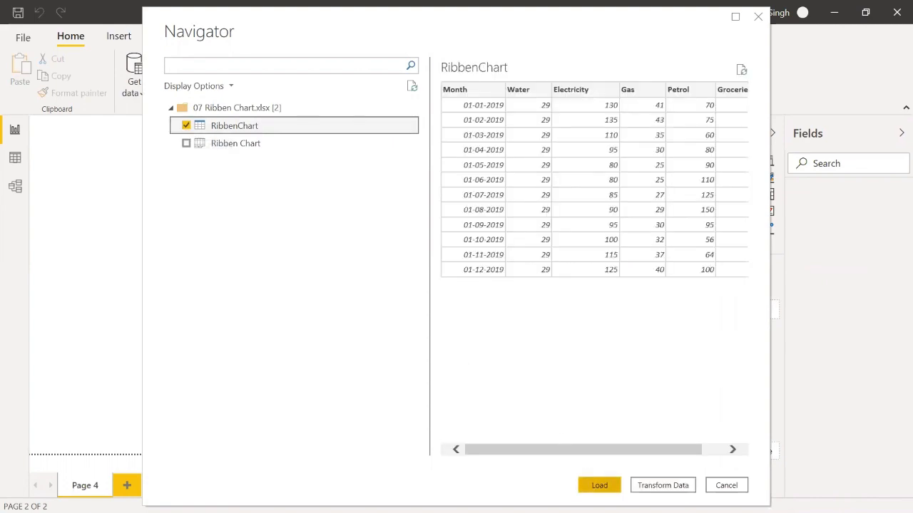
left_click(599, 485)
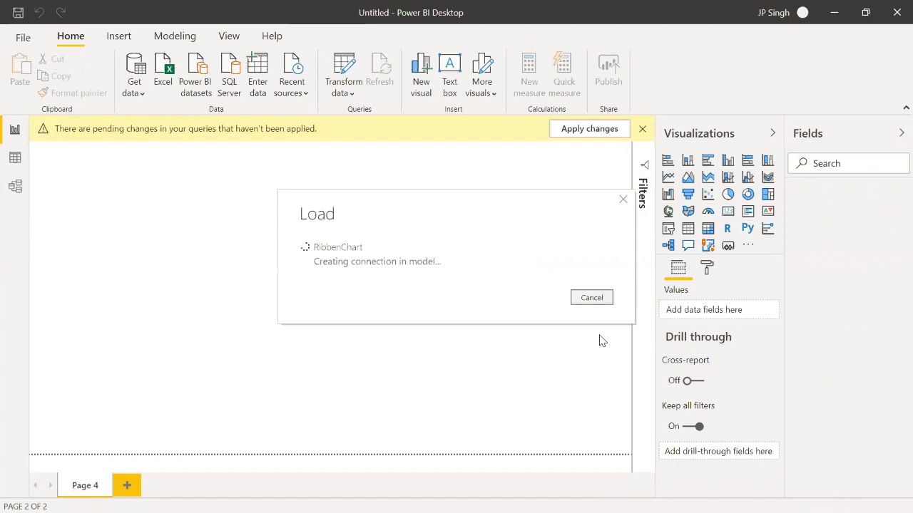
Add a line chart to the empty page and enlarge it to fill the whole canvas
left_click(668, 178)
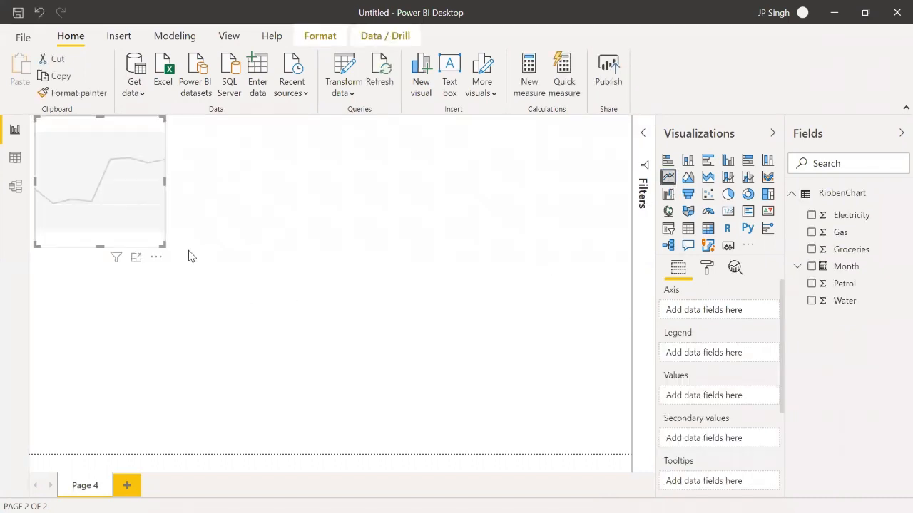
left_click_drag(408, 362, 628, 455)
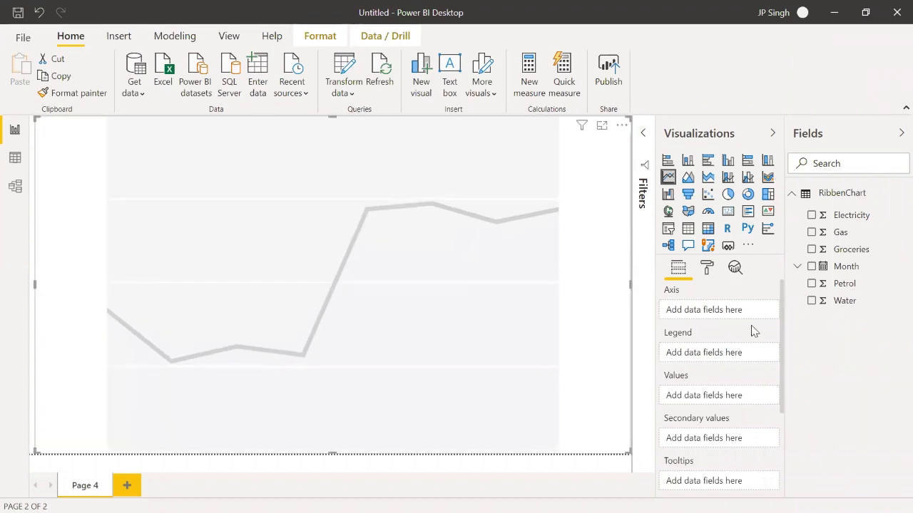
Put the Month level of the Month field's date hierarchy on the line chart's axis
left_click(799, 268)
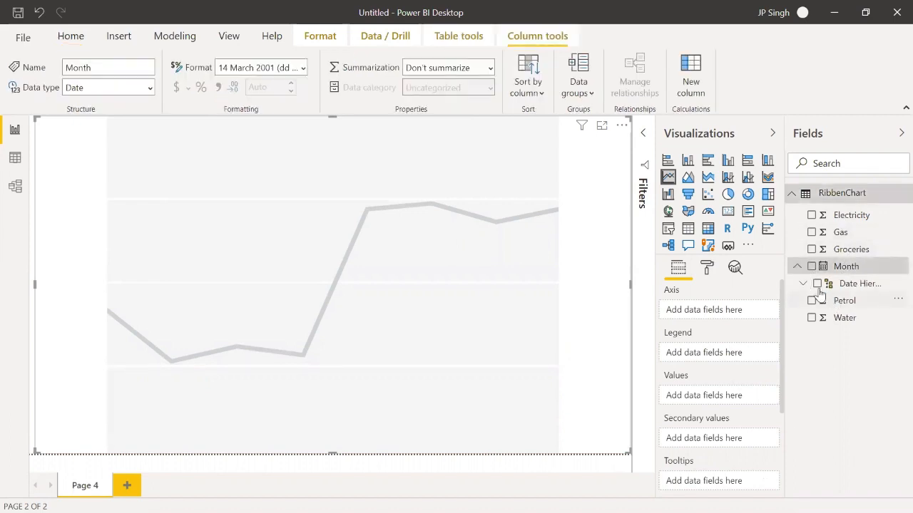
left_click(801, 284)
left_click_drag(862, 335, 737, 318)
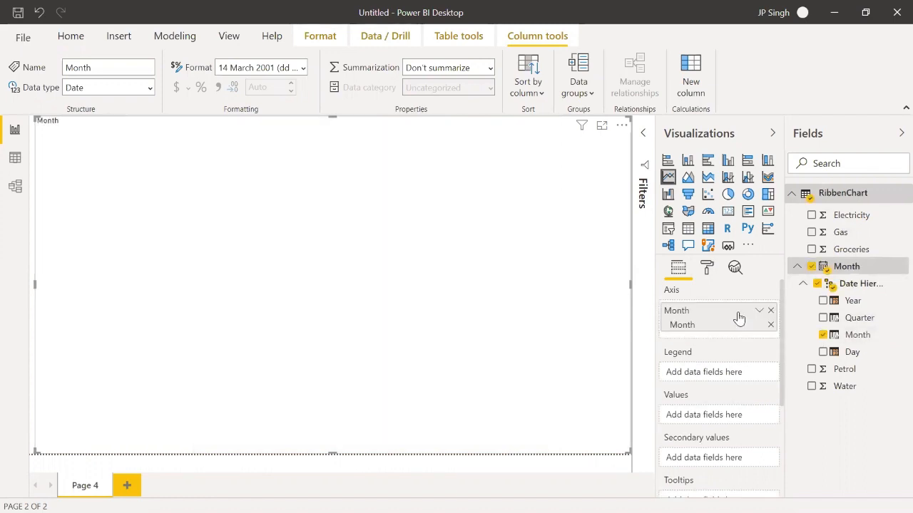
Add Electricity, Gas, Groceries, Petrol and Water as the line chart's values
left_click_drag(847, 217, 733, 418)
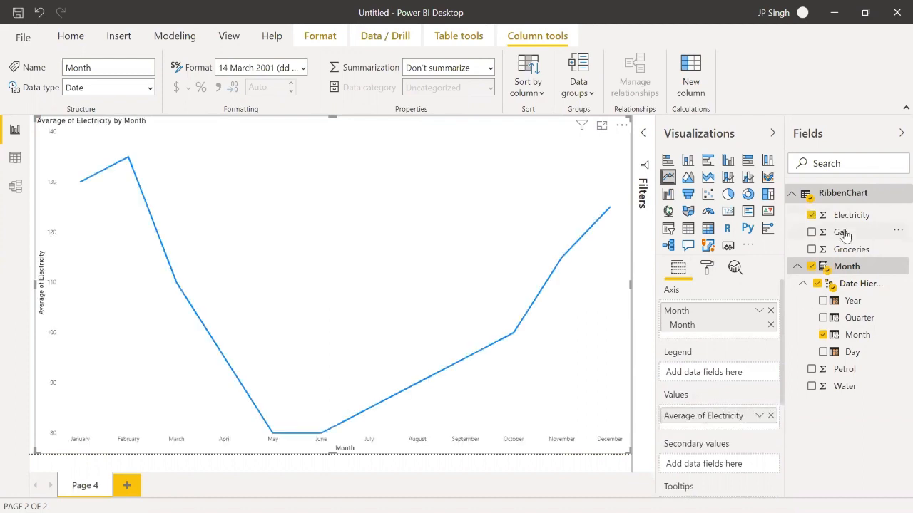
left_click_drag(842, 234, 734, 425)
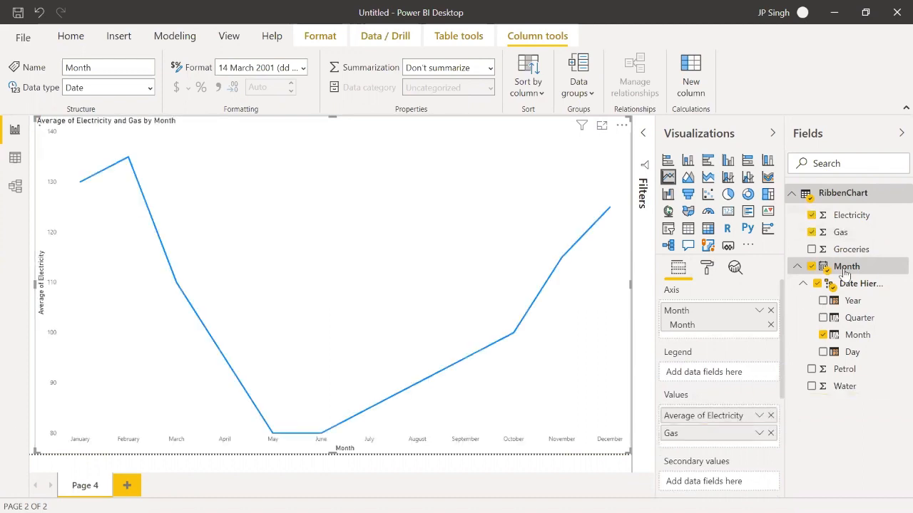
left_click_drag(854, 255, 740, 447)
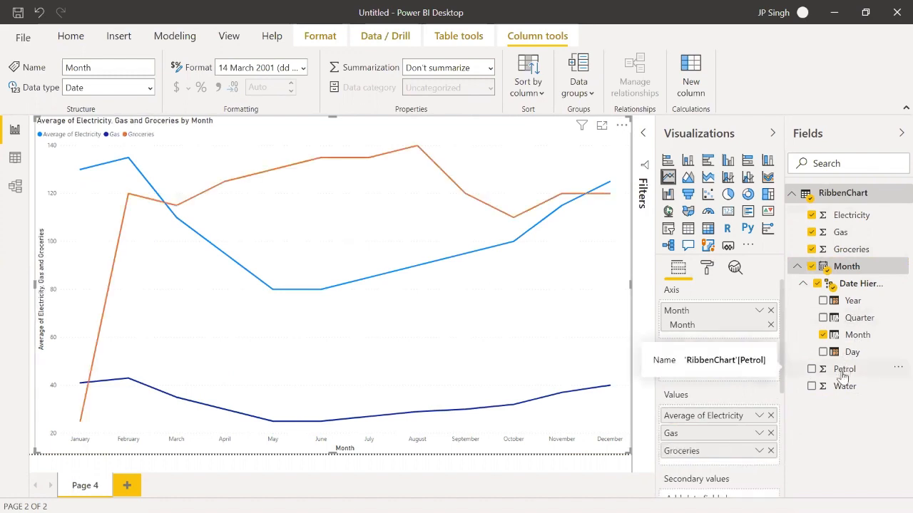
left_click_drag(844, 373, 671, 465)
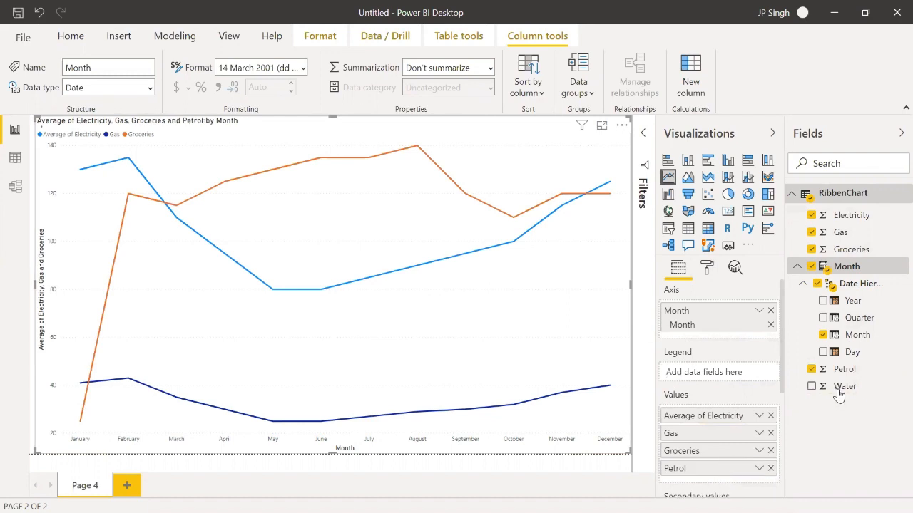
left_click_drag(844, 385, 713, 472)
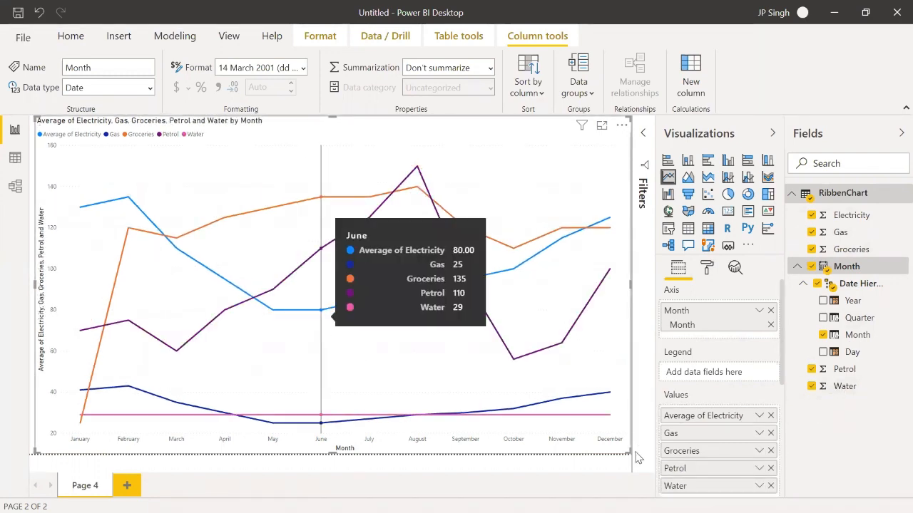
Convert the line chart into a ribbon chart and inspect the July values of its ribbons
left_click(768, 178)
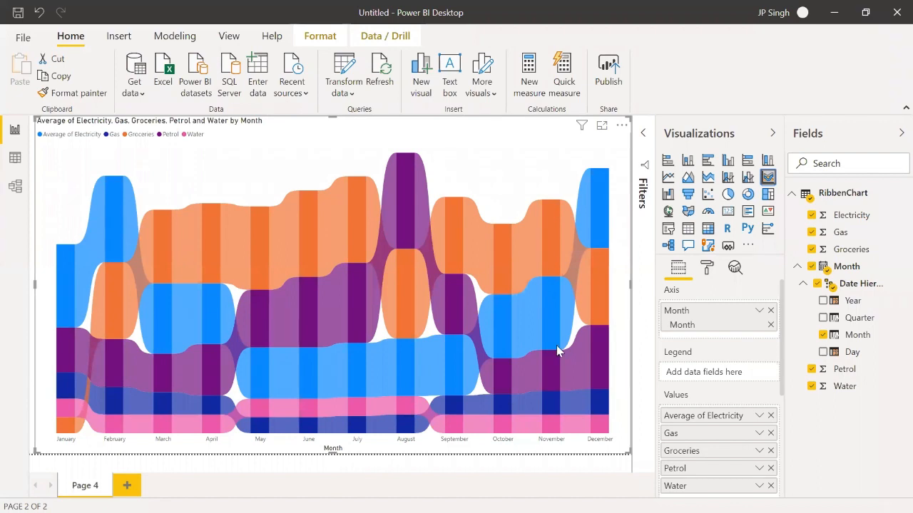
mouse_move(556, 346)
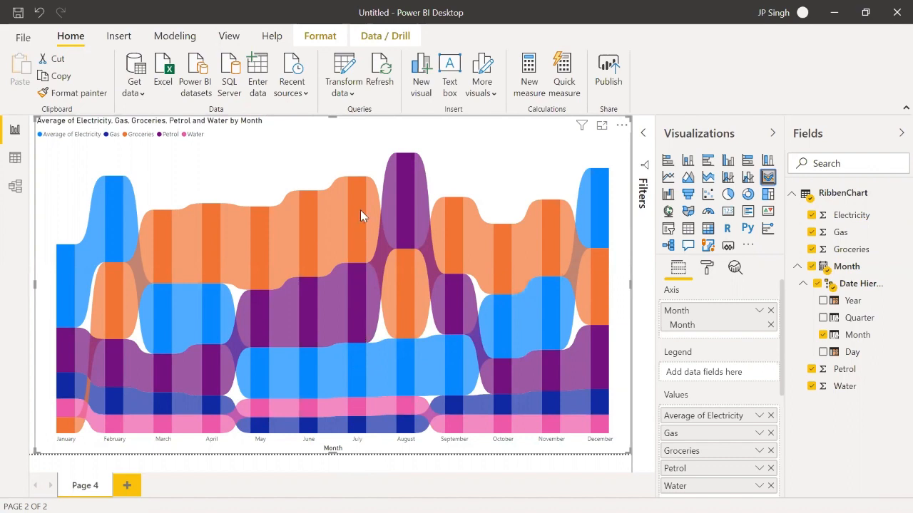
mouse_move(365, 219)
mouse_move(358, 283)
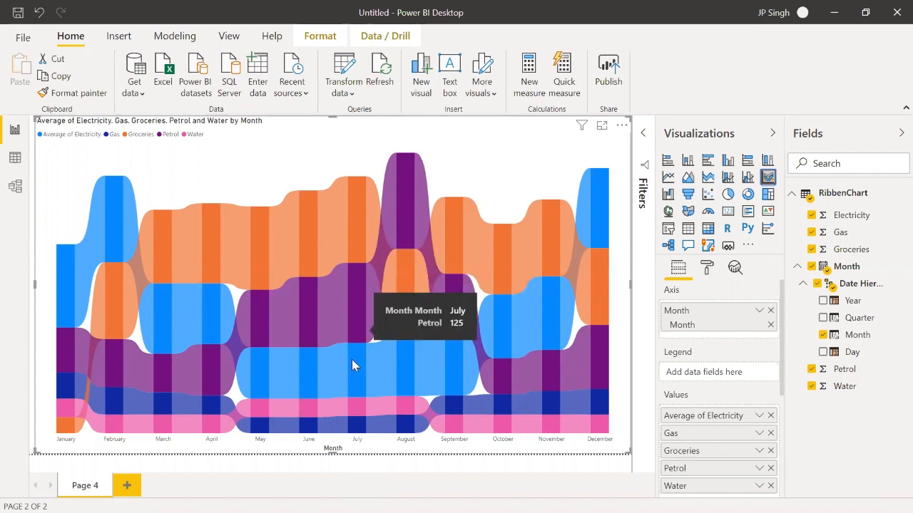
mouse_move(352, 360)
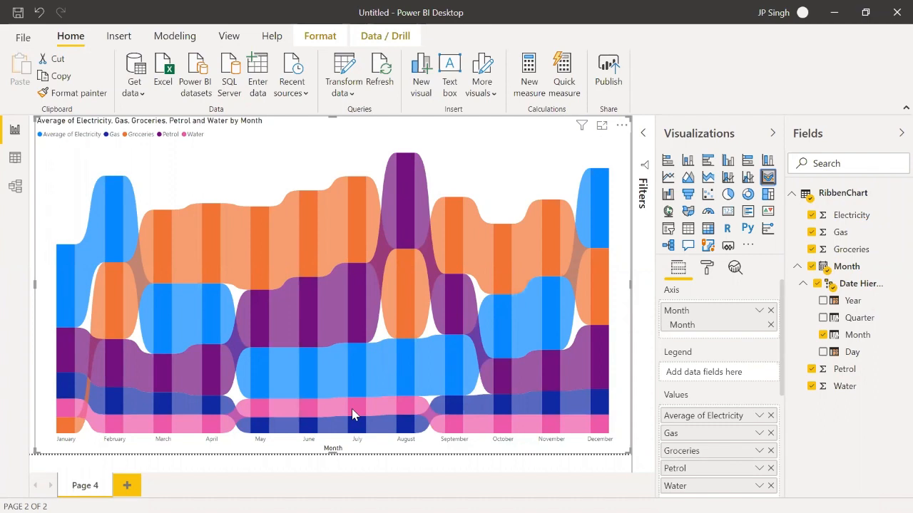
mouse_move(352, 410)
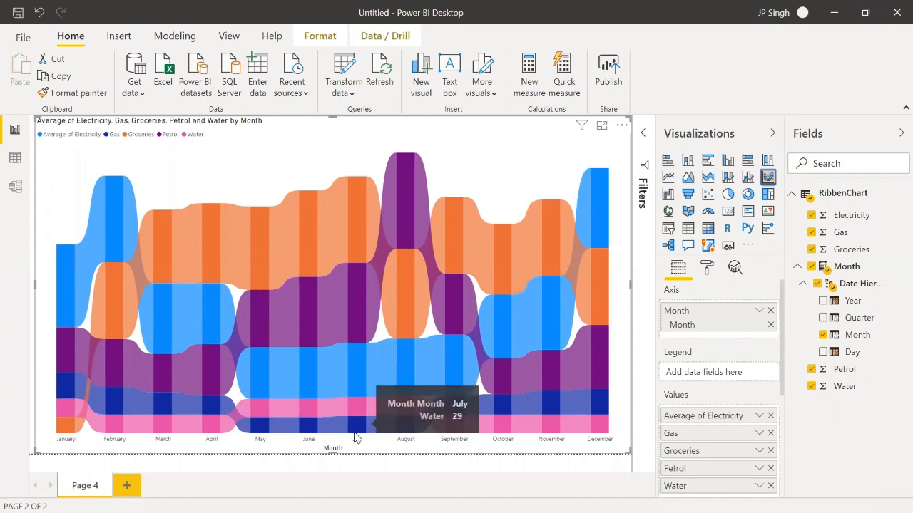
mouse_move(358, 433)
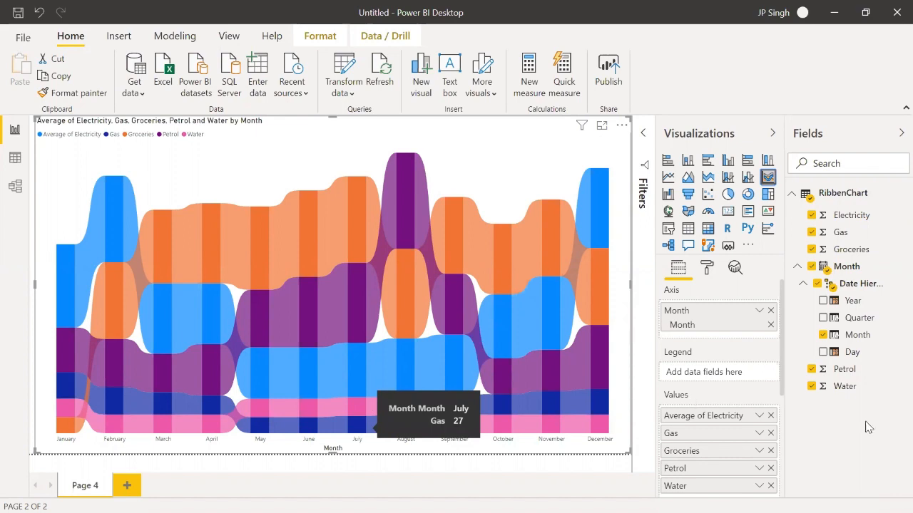
Change the aggregation of the Electricity value to Sum
left_click(760, 419)
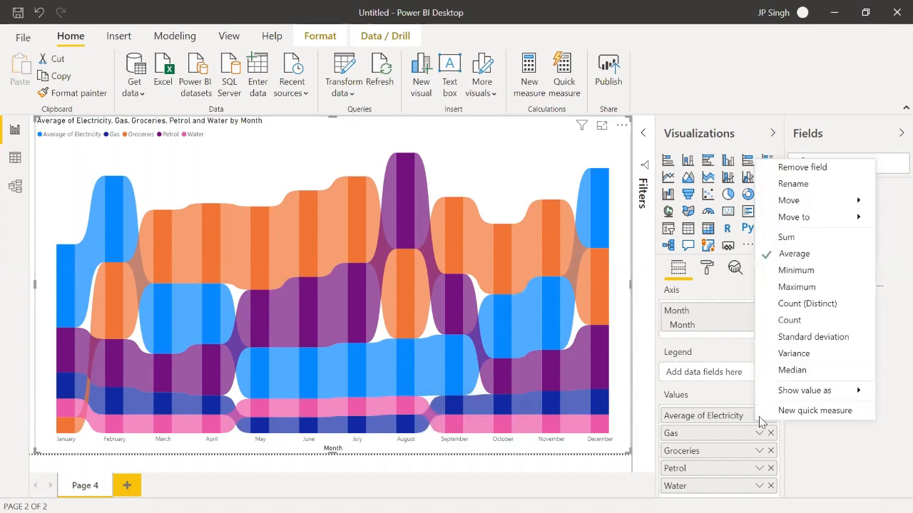
left_click(786, 236)
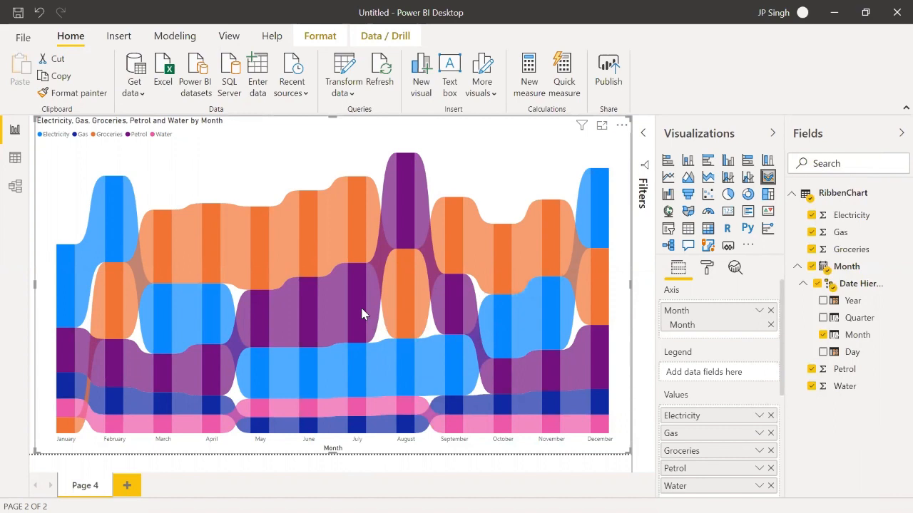
mouse_move(362, 312)
Turn on data labels in the ribbon chart's formatting options
left_click(709, 269)
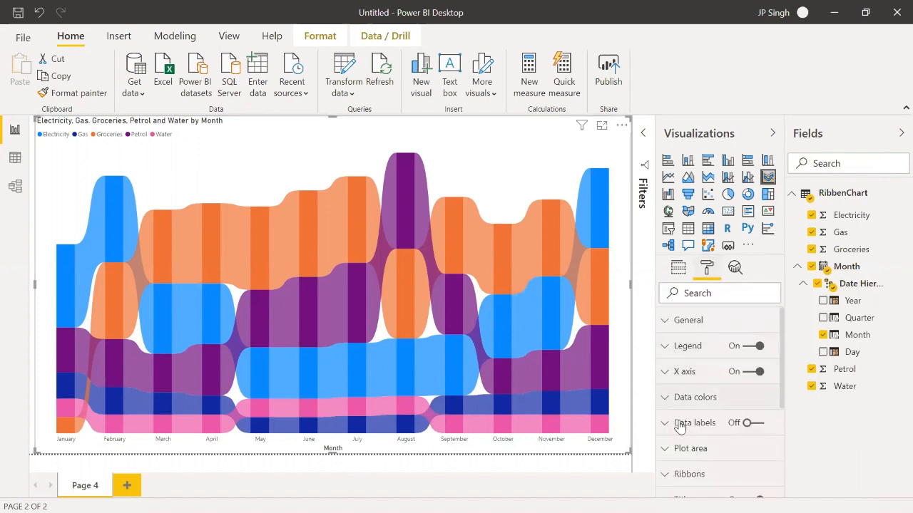
left_click(757, 425)
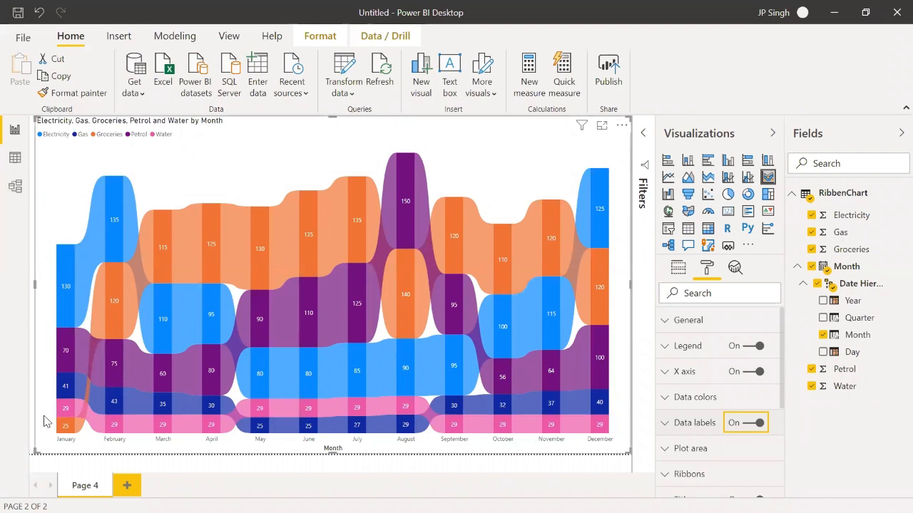
mouse_move(111, 408)
Try a ribbon spacing of 5 in the chart's Ribbons formatting and return it to 0
scroll(688, 426, "down", 2)
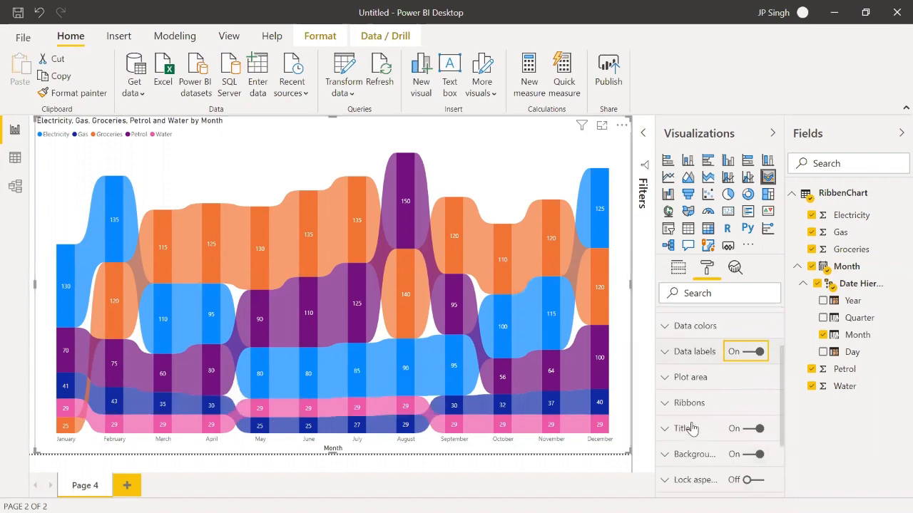
left_click(668, 404)
scroll(678, 397, "down", 2)
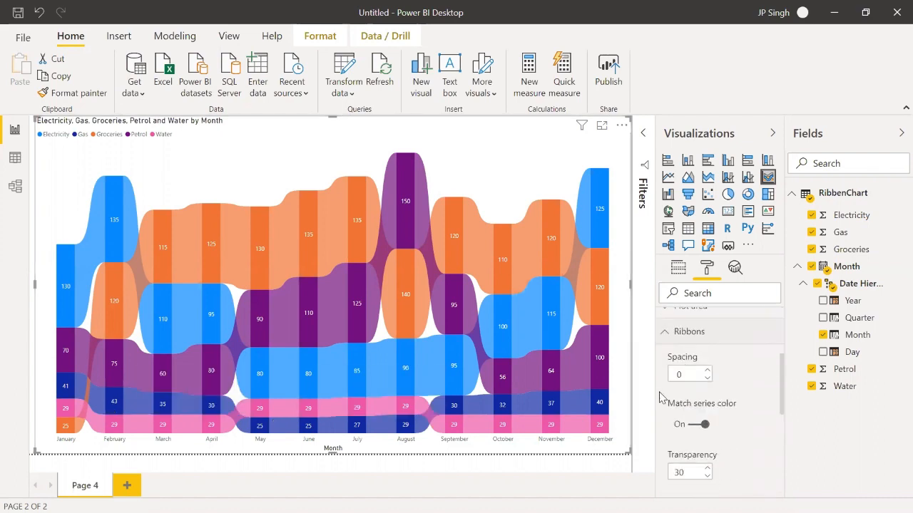
left_click(708, 371)
left_click(707, 370)
left_click(707, 371)
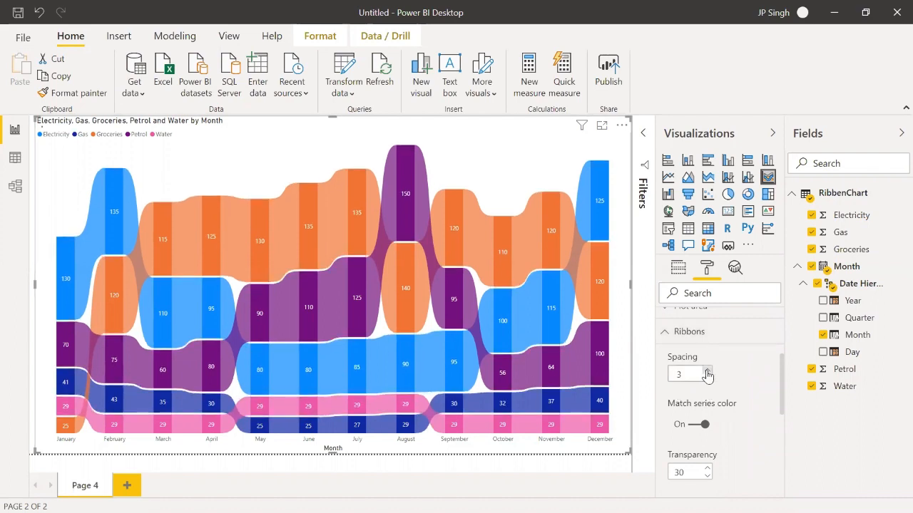
left_click(707, 371)
left_click(707, 370)
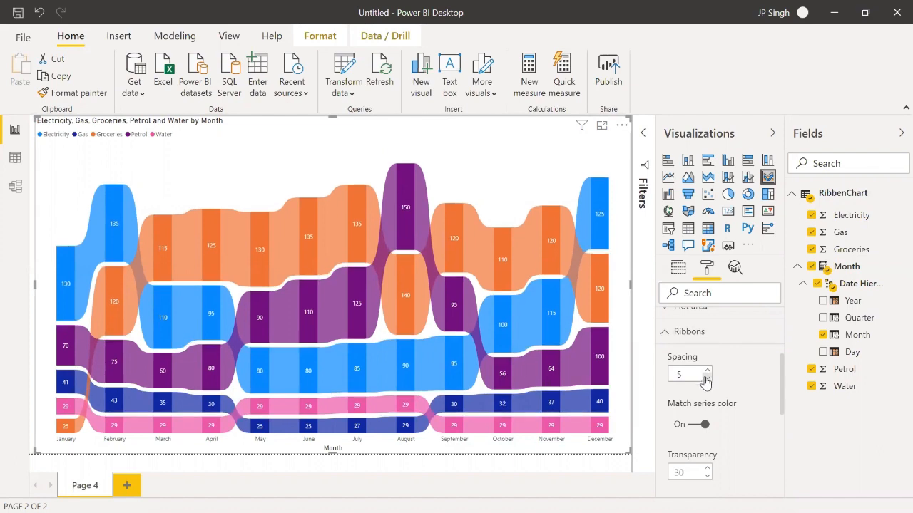
left_click(706, 379)
left_click(706, 380)
left_click(706, 379)
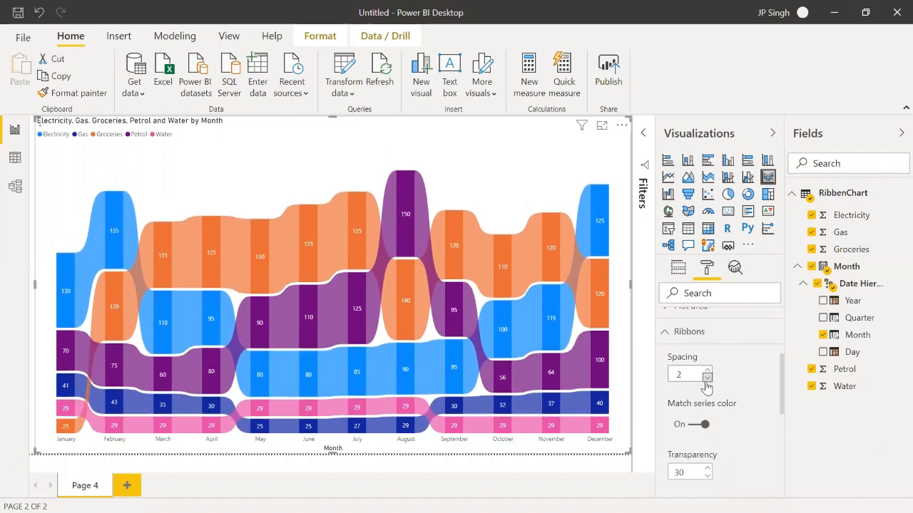
left_click(706, 379)
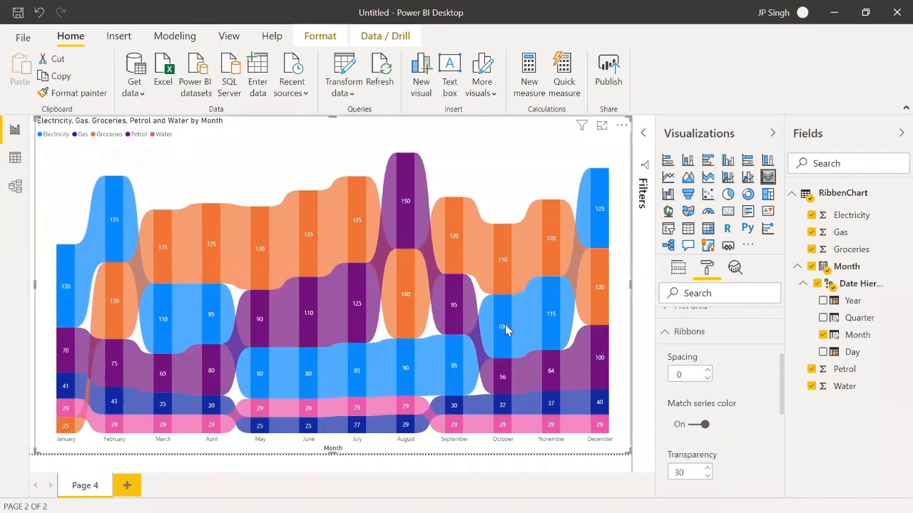
Set the ribbons' transparency to 33
left_click(707, 468)
left_click(708, 468)
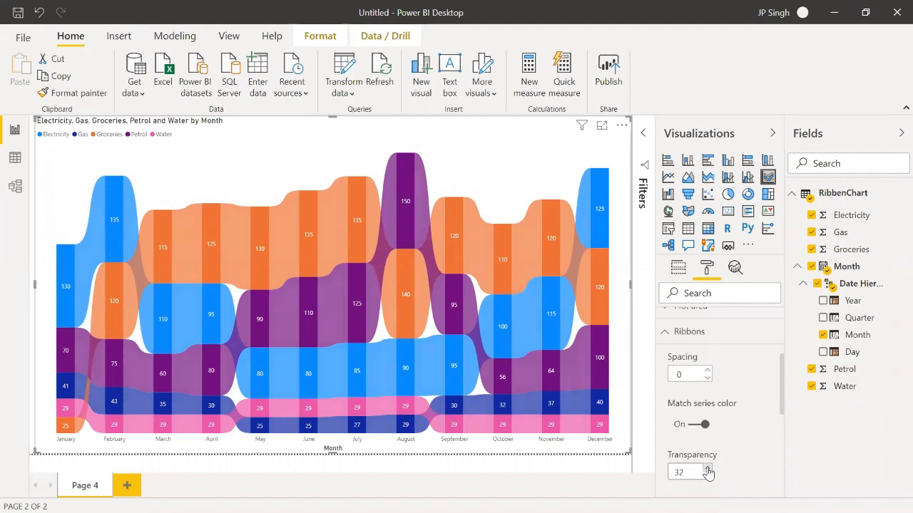
left_click(707, 468)
Try the border option on the ribbons and switch it off again
scroll(696, 458, "down", 1)
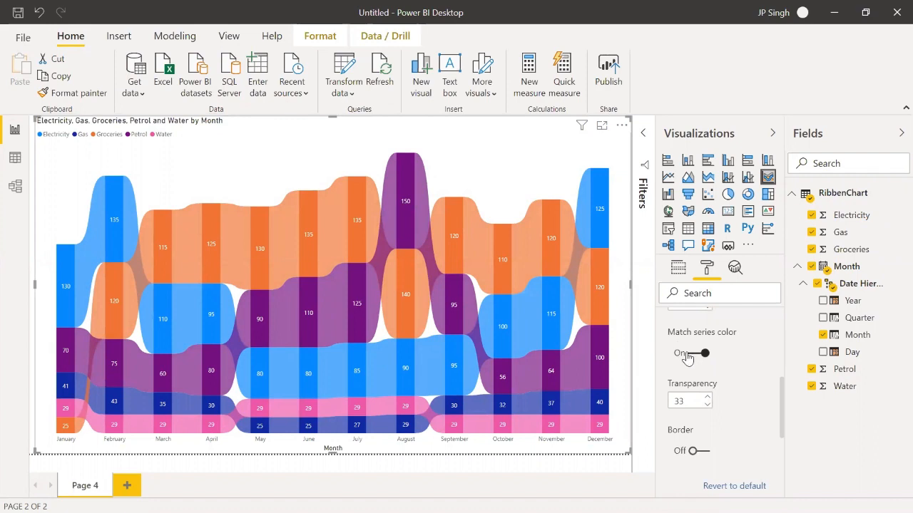
scroll(705, 432, "down", 1)
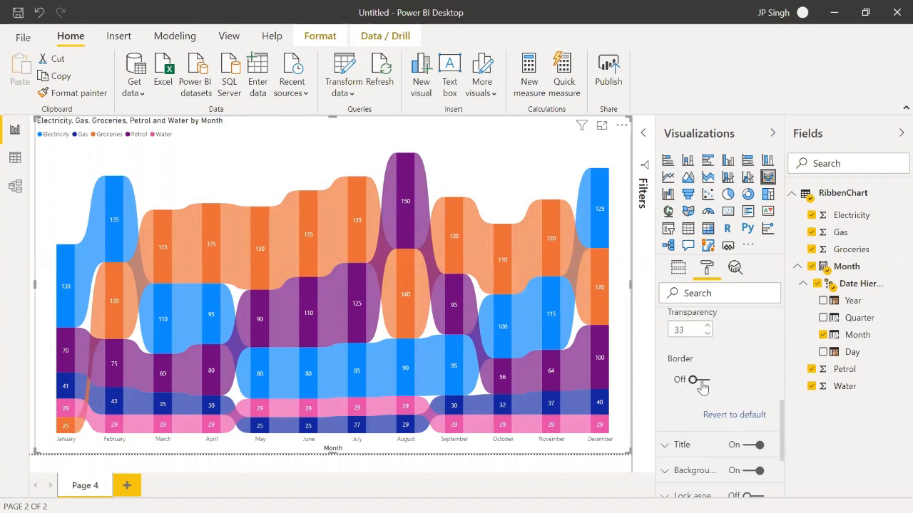
left_click(702, 384)
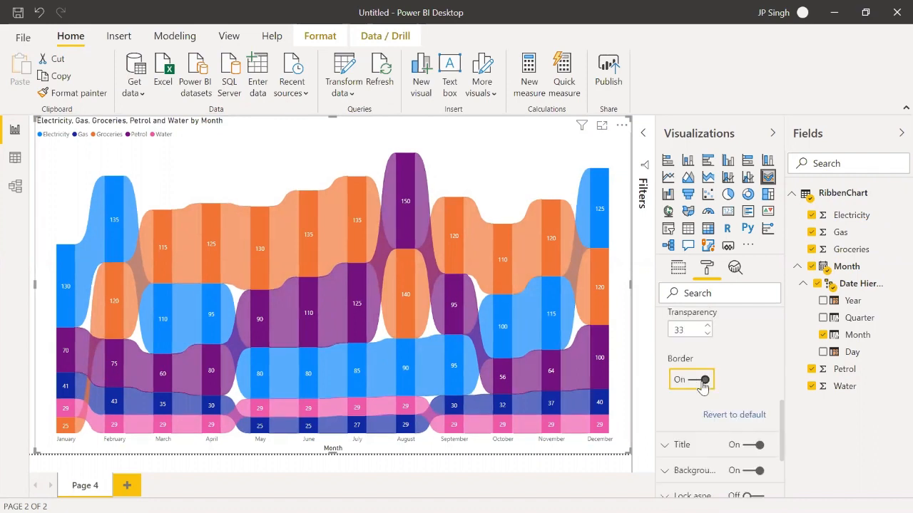
left_click(699, 384)
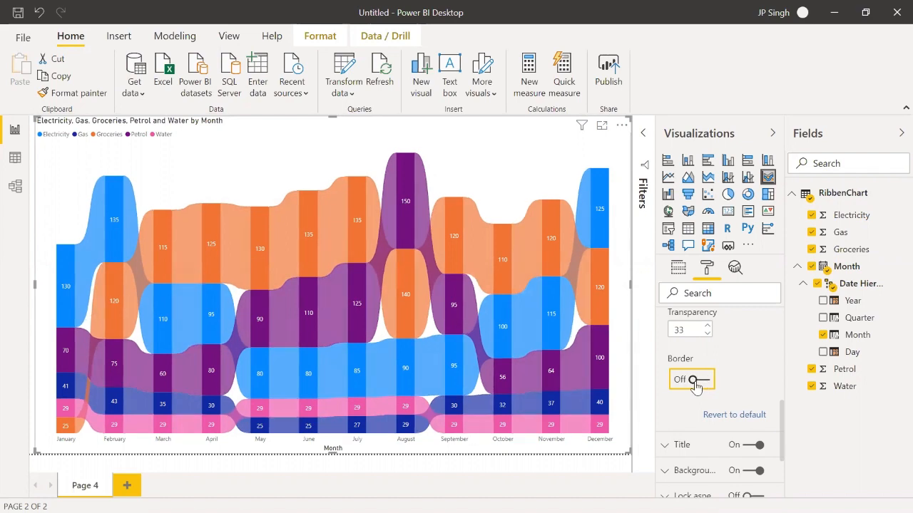
scroll(666, 406, "down", 1)
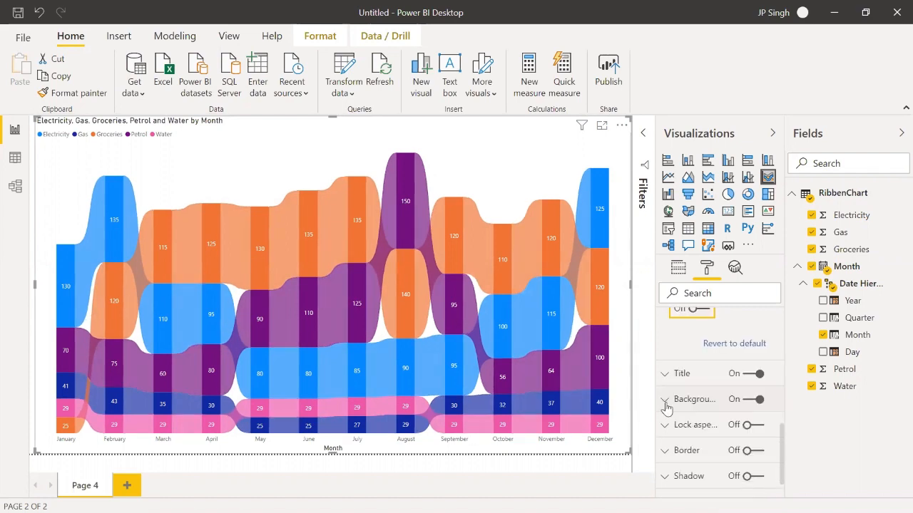
scroll(666, 408, "down", 1)
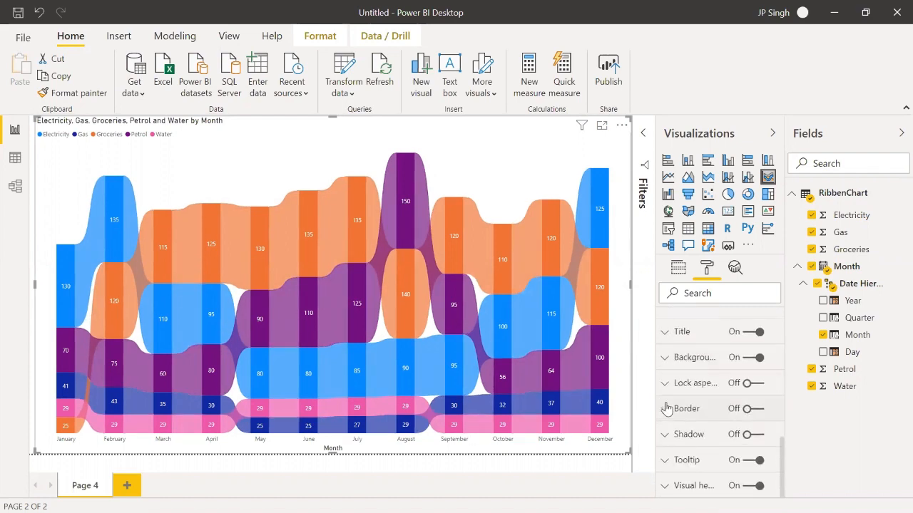
Add a new report page and insert a ribbon chart enlarged to fill the whole page
scroll(667, 407, "up", 3)
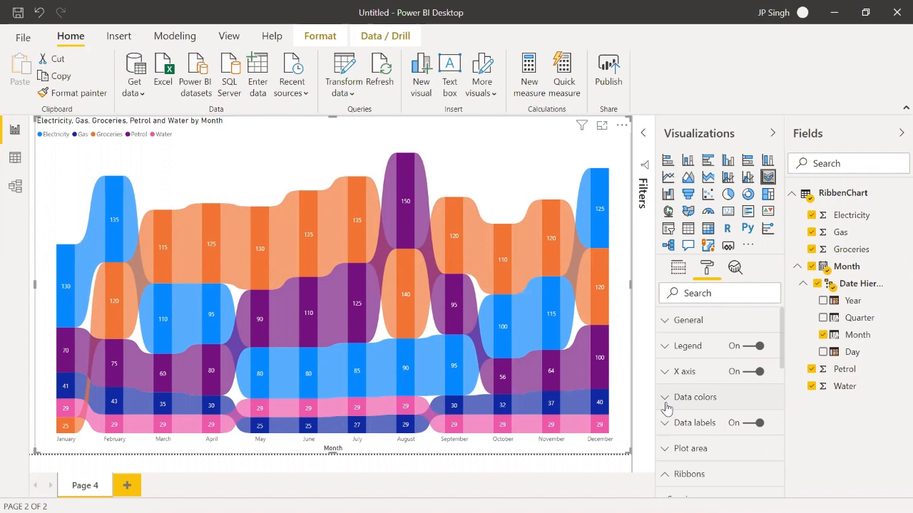
left_click(127, 487)
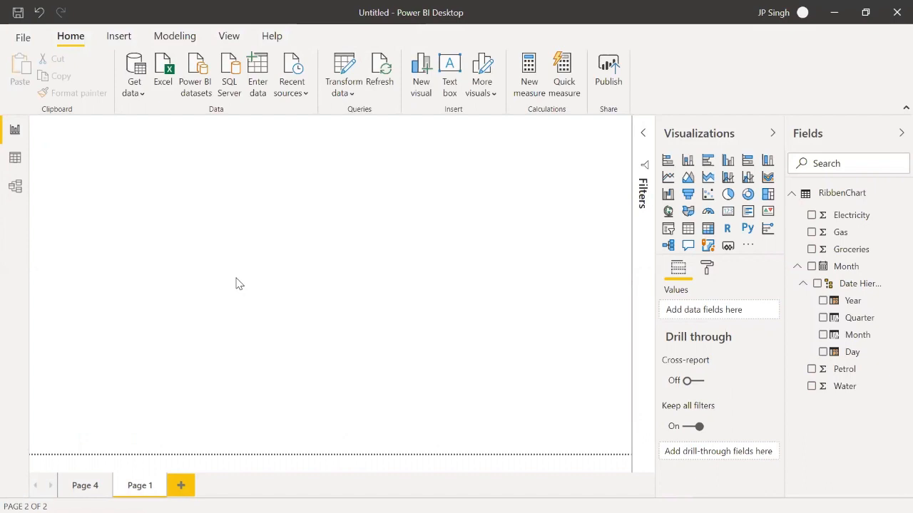
left_click(767, 177)
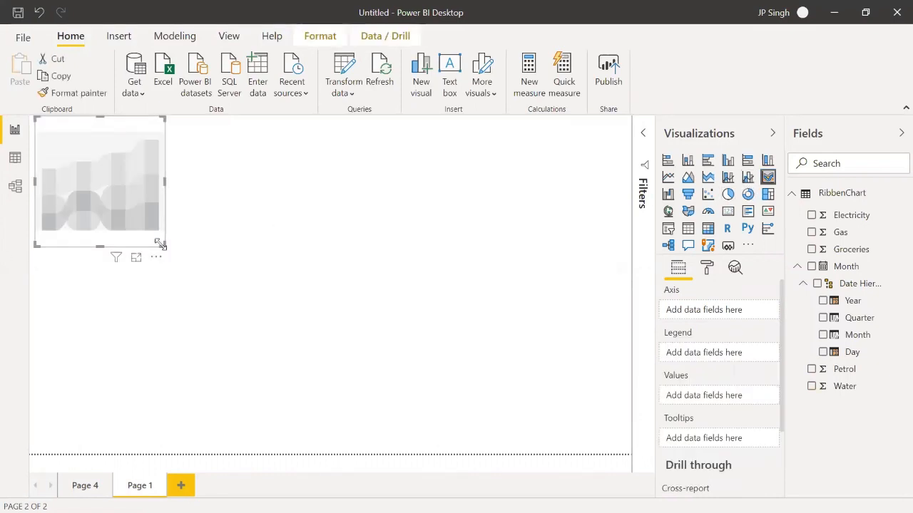
left_click_drag(160, 243, 629, 455)
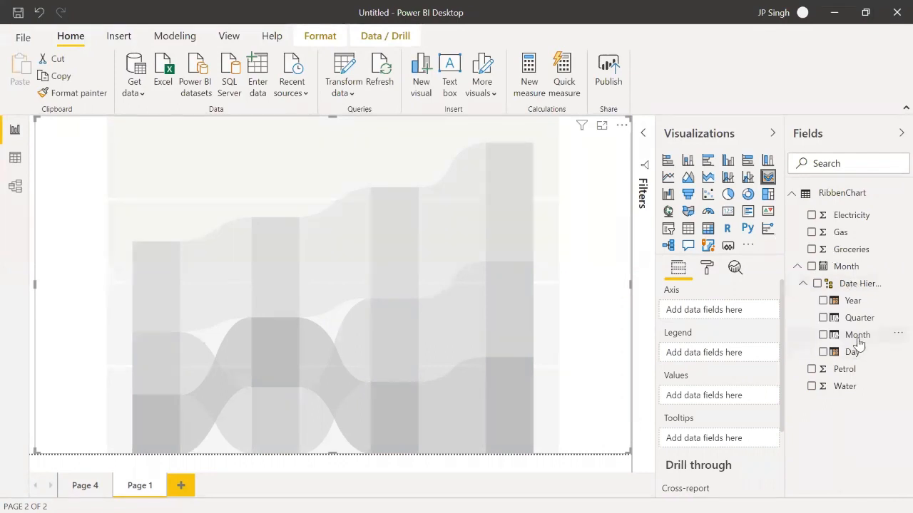
Put the Month level of the date hierarchy on the chart's axis and add Electricity, Gas and Groceries as values
left_click_drag(858, 341, 710, 311)
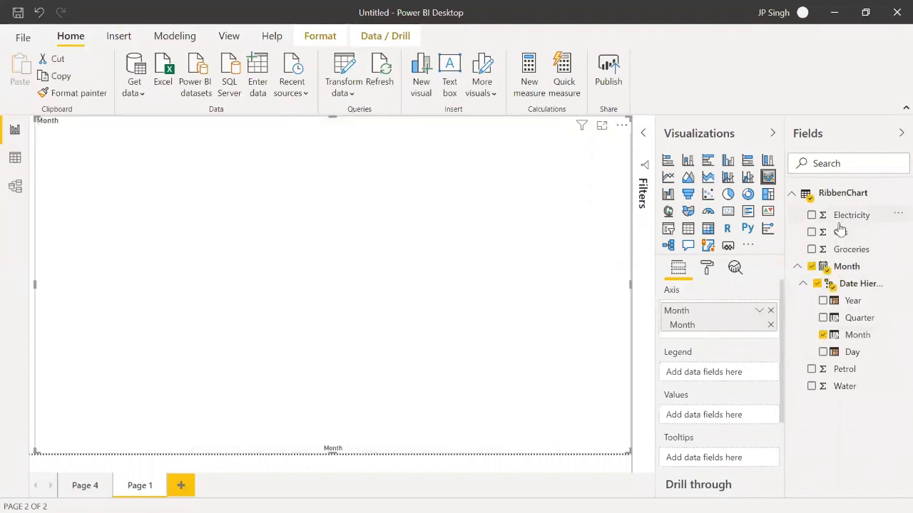
left_click_drag(840, 227, 735, 417)
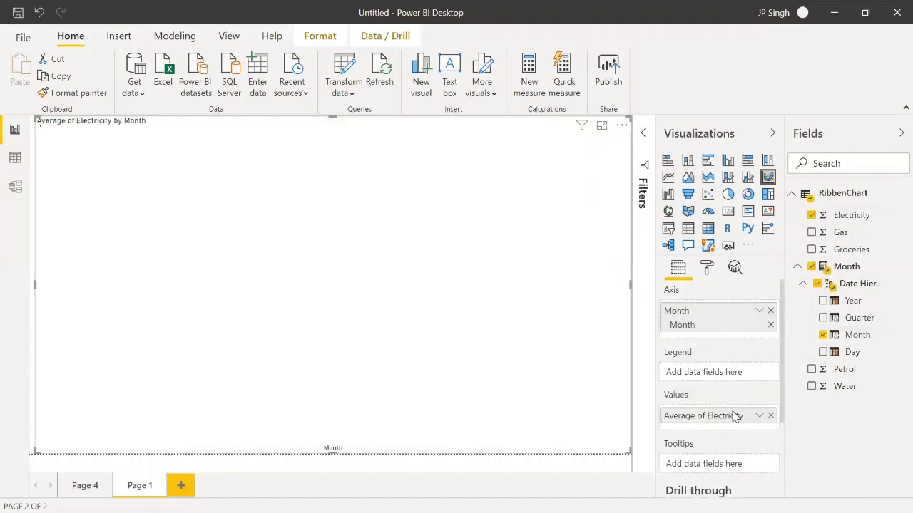
left_click_drag(841, 238, 703, 418)
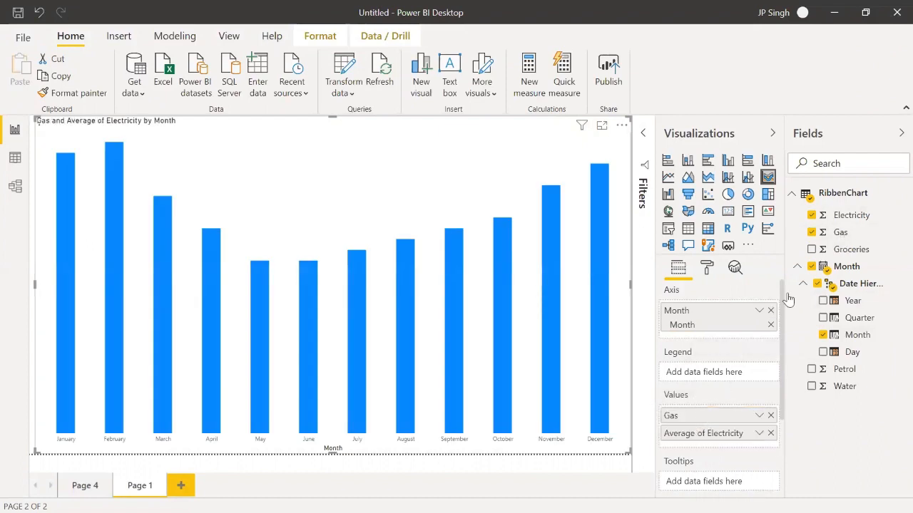
left_click_drag(836, 255, 710, 422)
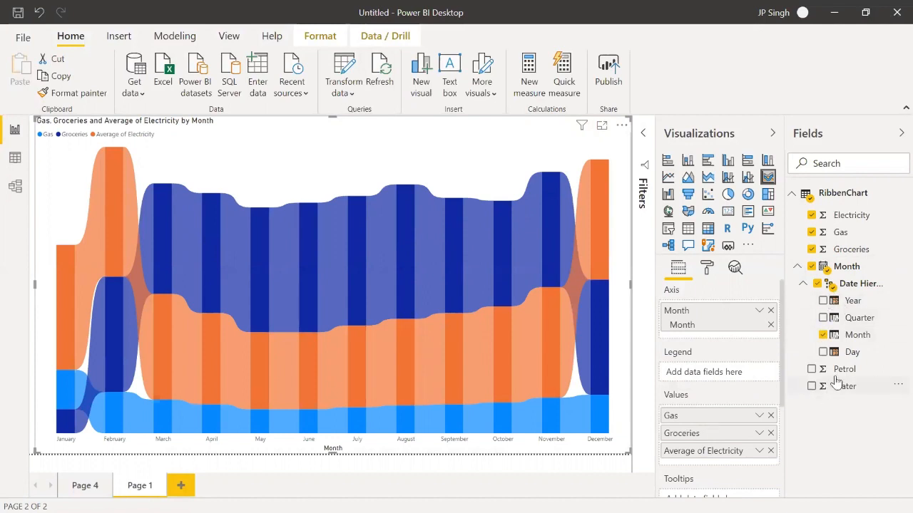
Add the Water and Petrol fields to the ribbon chart's values
left_click_drag(837, 385, 713, 458)
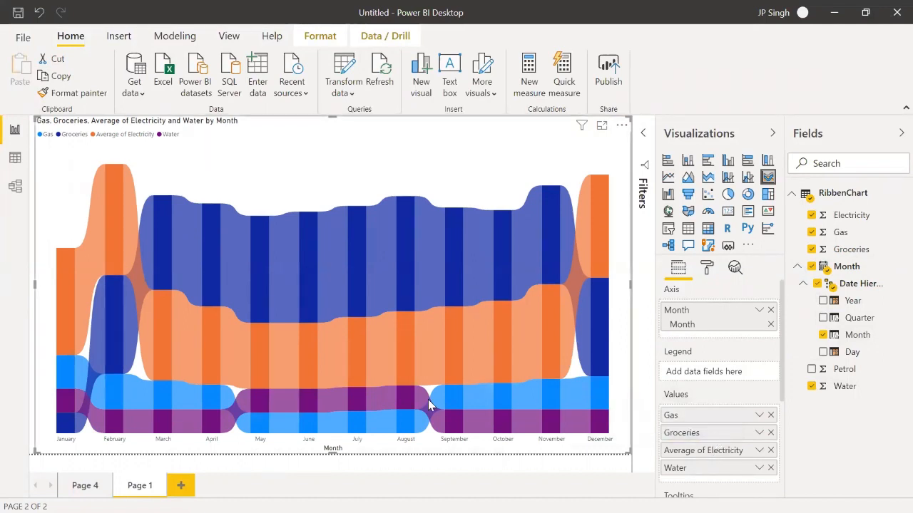
mouse_move(399, 405)
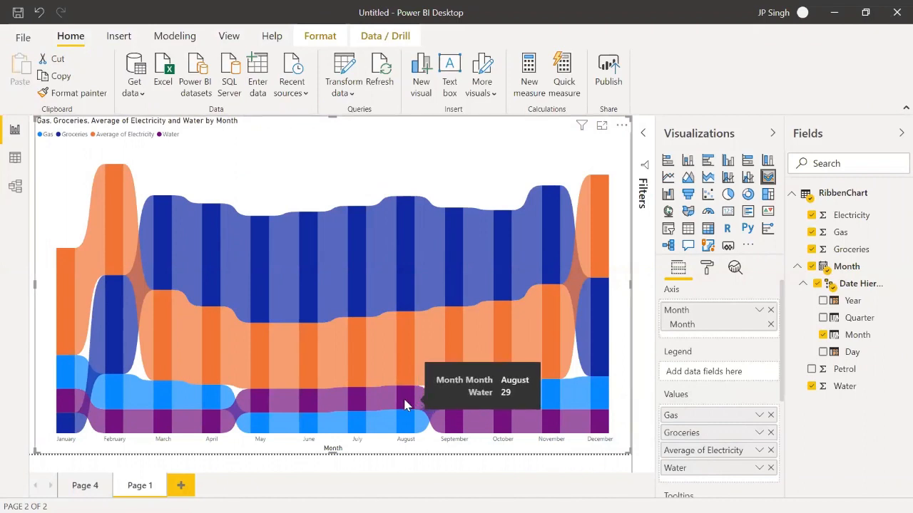
mouse_move(400, 421)
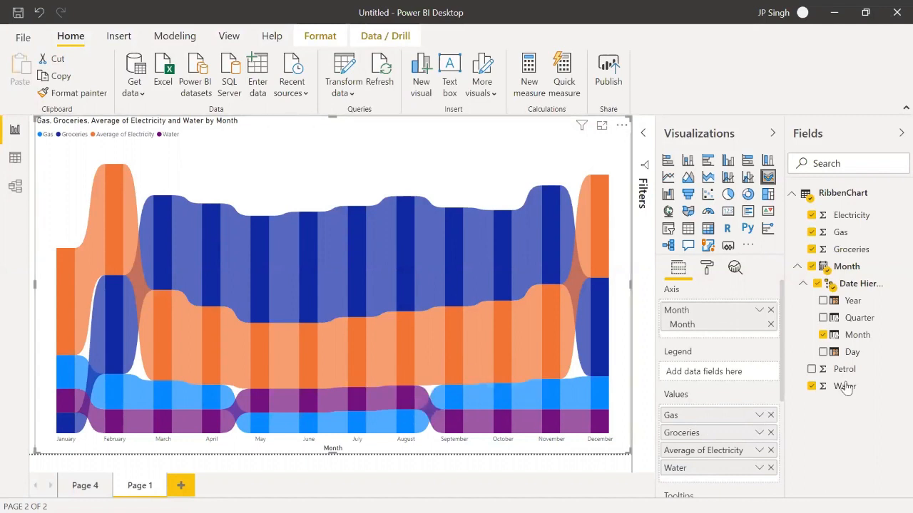
left_click_drag(843, 370, 716, 464)
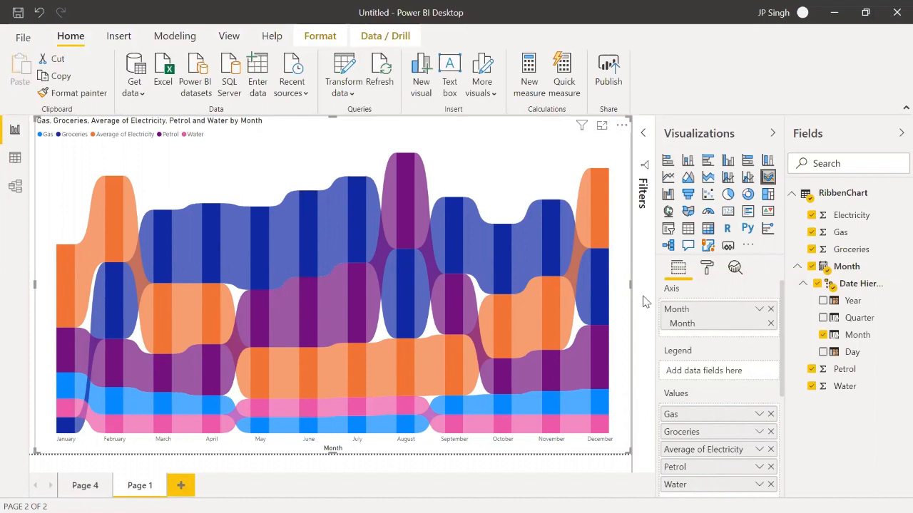
Try a spacing of 6 in the new chart's Ribbons formatting
left_click(706, 269)
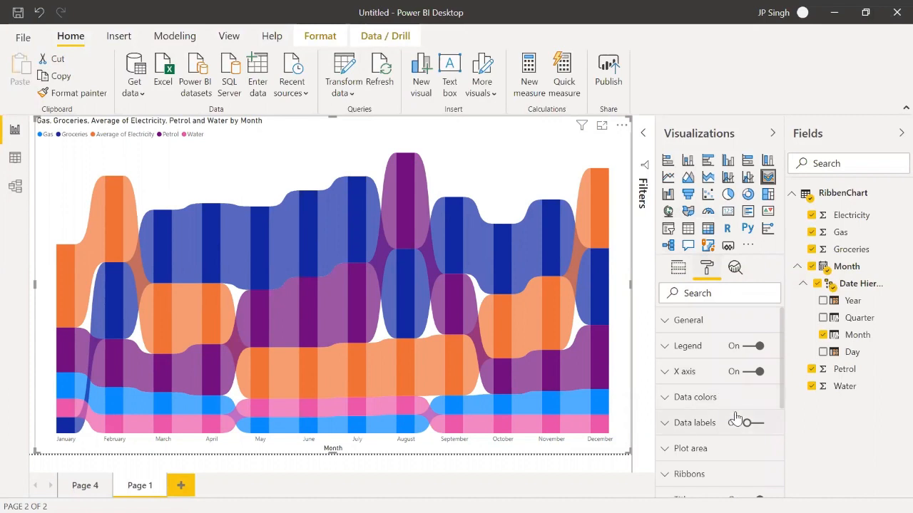
scroll(735, 417, "down", 3)
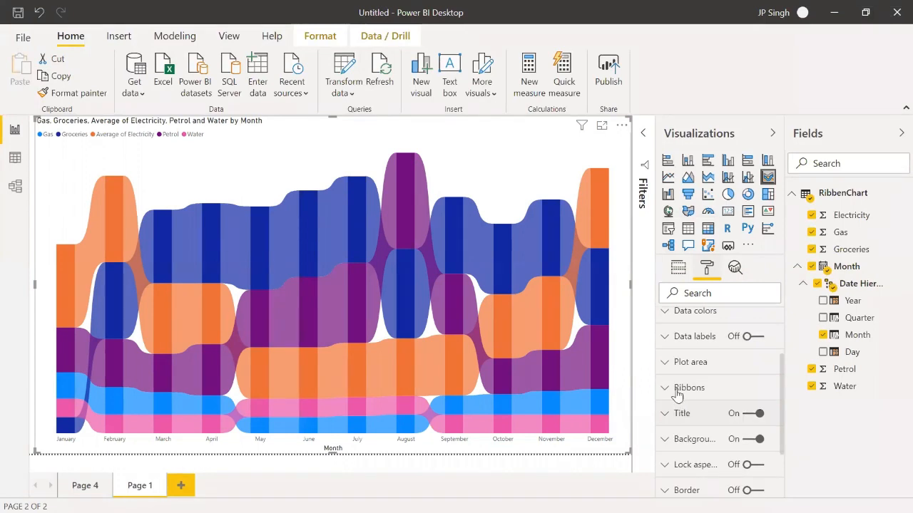
left_click(664, 387)
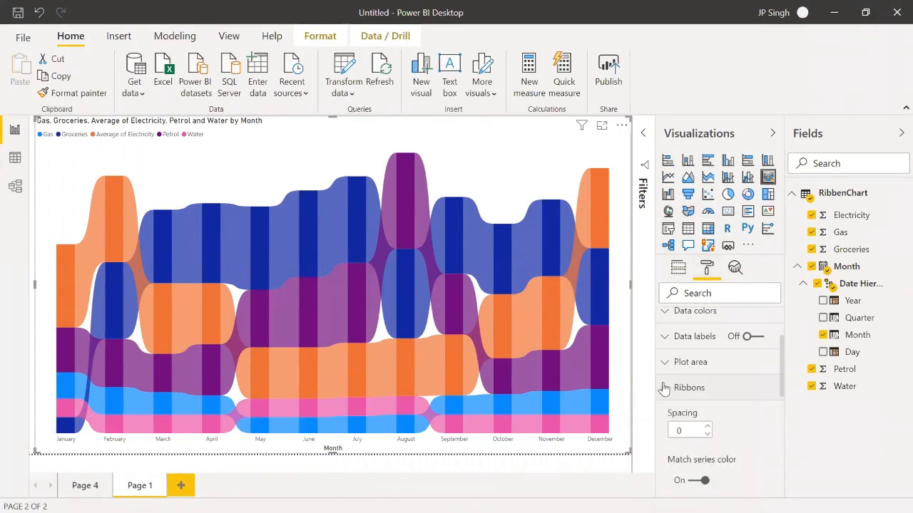
left_click(707, 426)
left_click(707, 426)
left_click(706, 427)
left_click(707, 427)
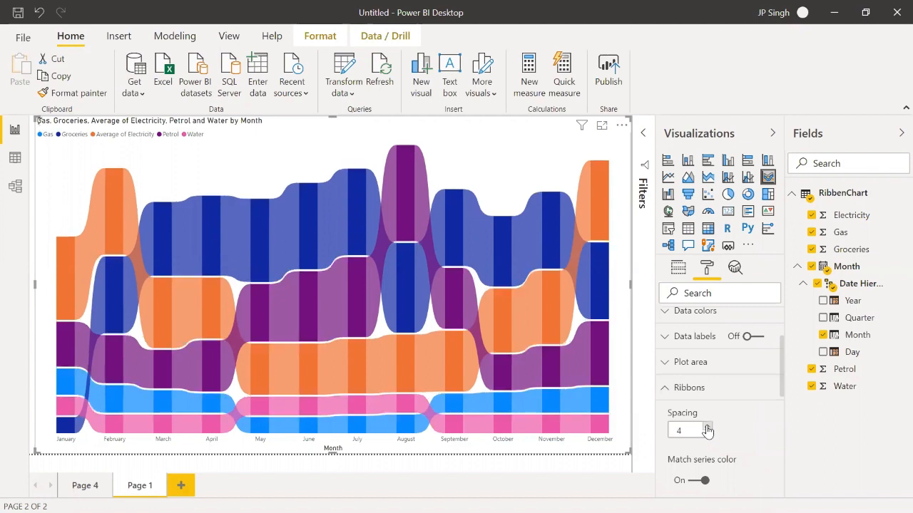
left_click(707, 427)
left_click(706, 427)
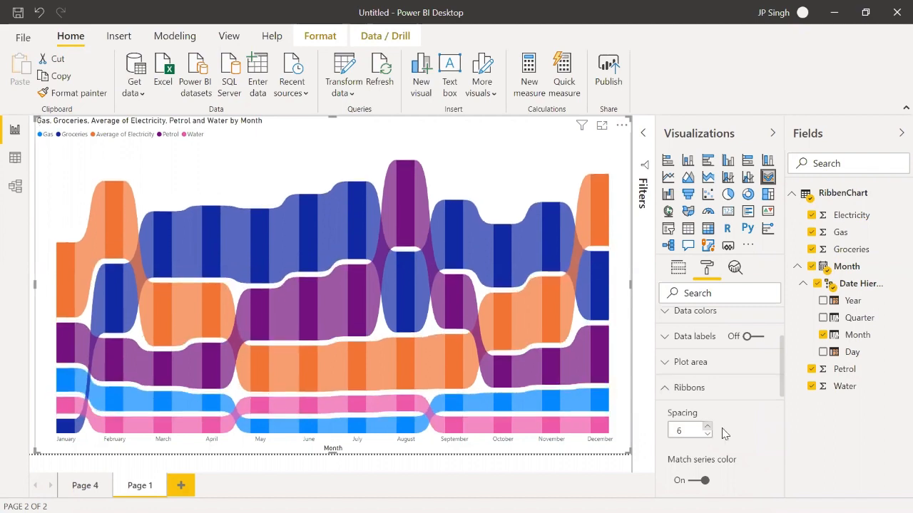
Try a transparency of 26 for the ribbons
scroll(750, 429, "down", 1)
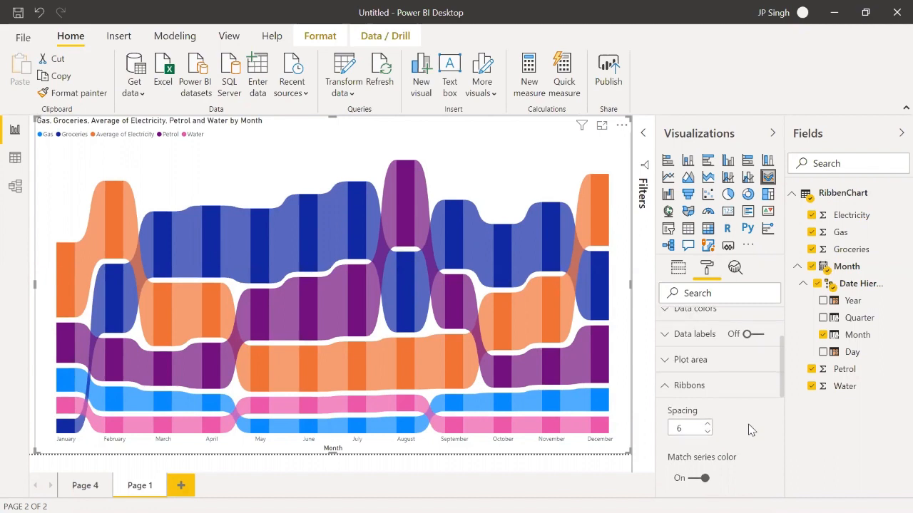
scroll(750, 430, "down", 2)
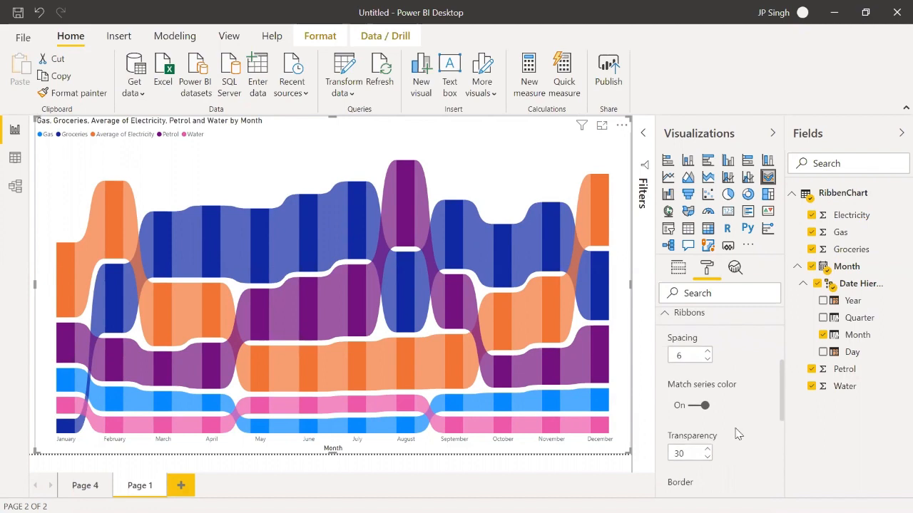
scroll(735, 435, "up", 1)
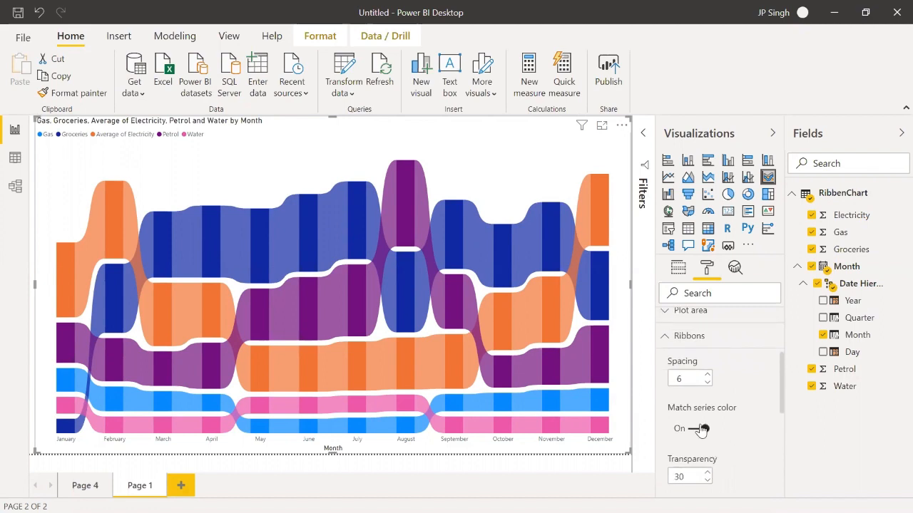
left_click(706, 481)
left_click(707, 481)
left_click(706, 482)
left_click(707, 481)
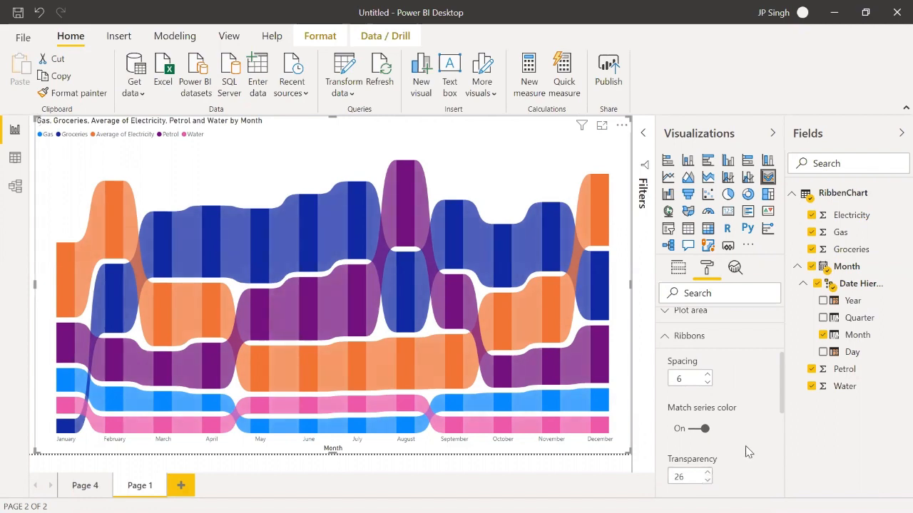
Switch the ribbons' border on and off to compare, and revert the Ribbons settings to default
scroll(747, 450, "down", 2)
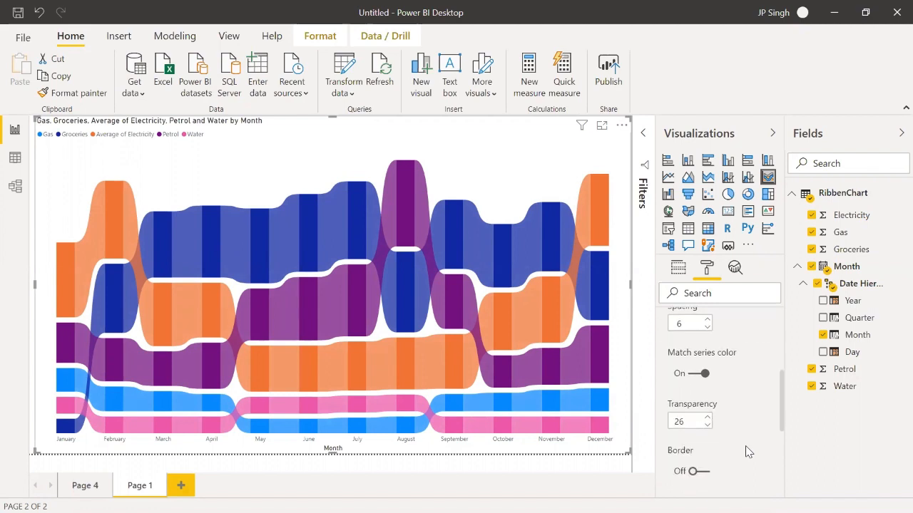
left_click(695, 472)
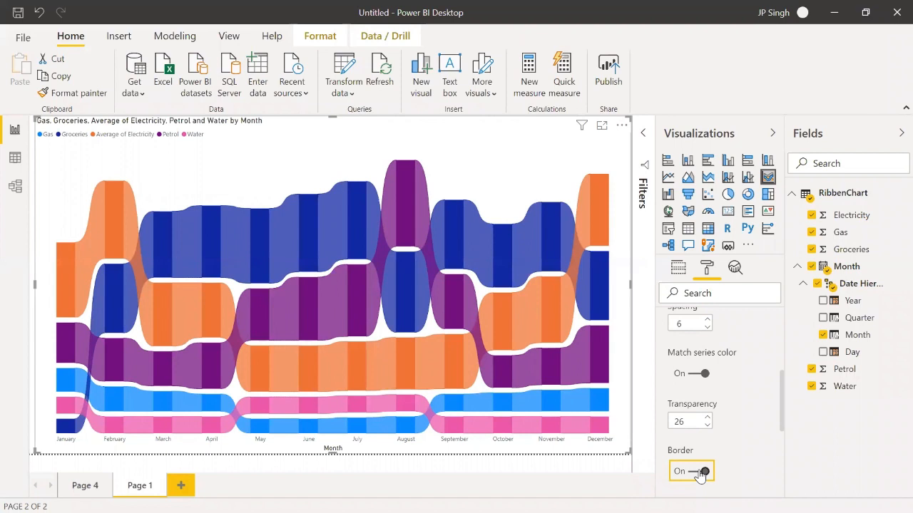
left_click(697, 472)
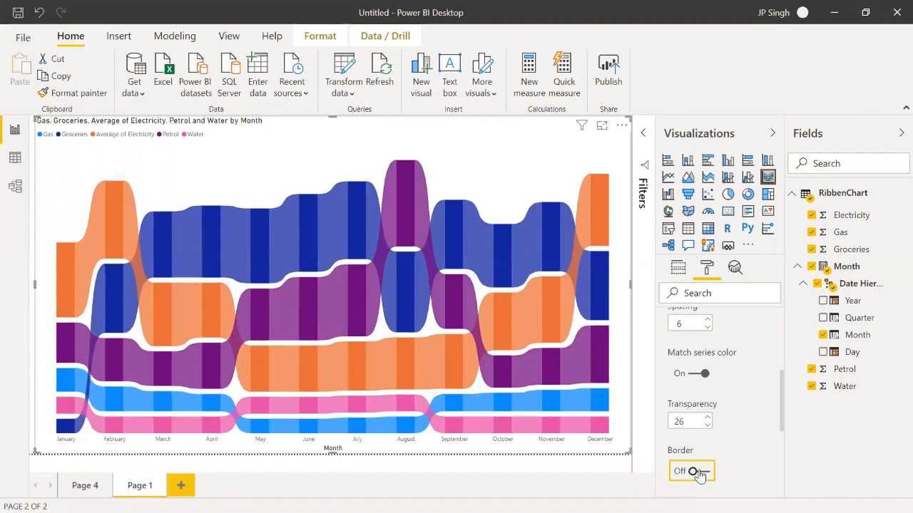
left_click(698, 473)
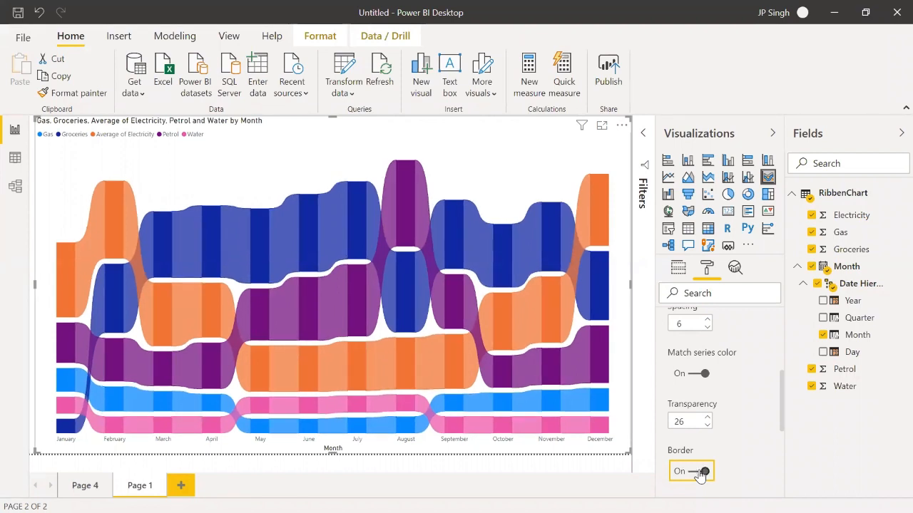
left_click(699, 472)
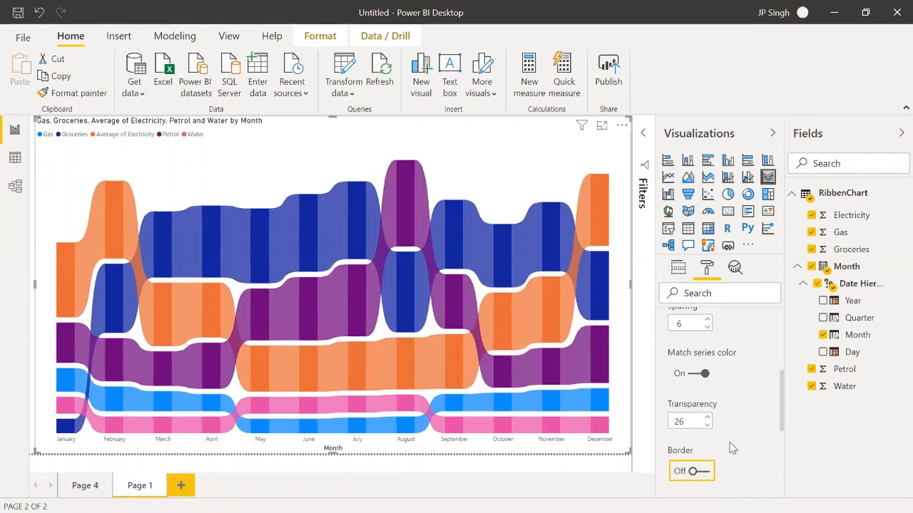
scroll(730, 448, "down", 2)
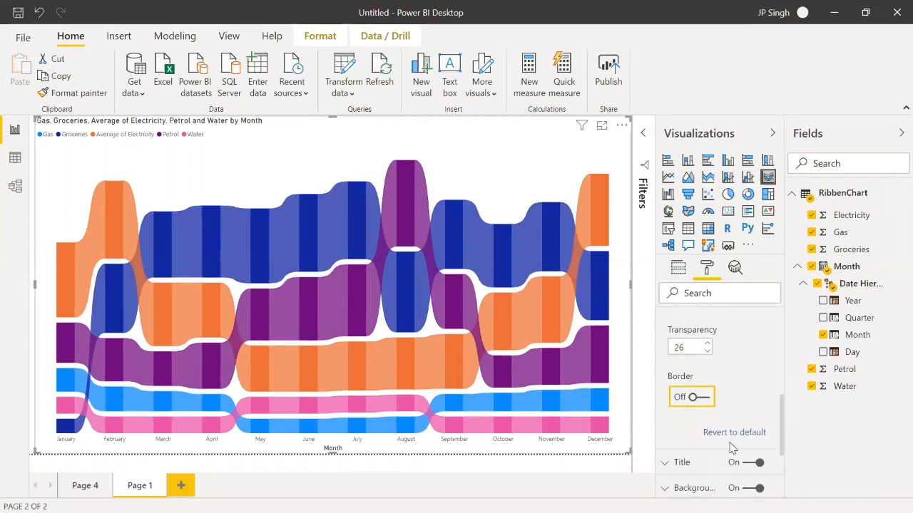
left_click(728, 435)
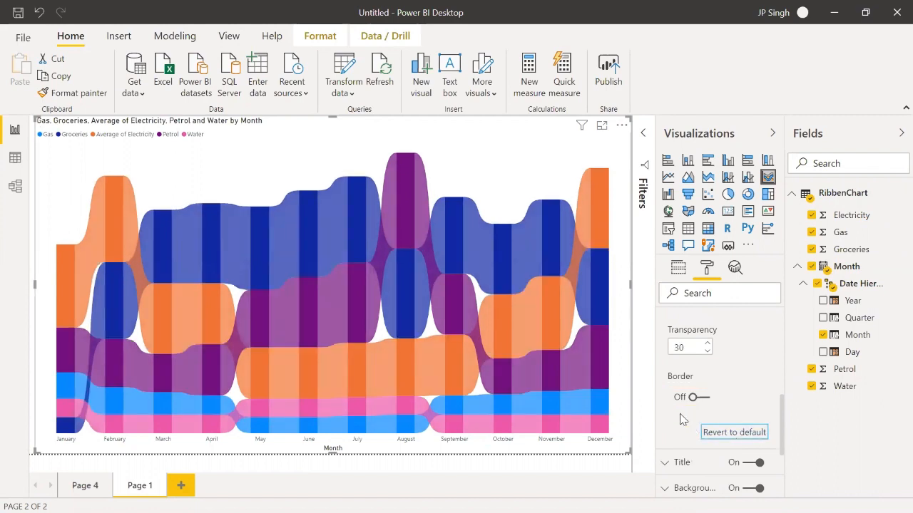
Turn on data labels for the ribbon chart on Page 1
scroll(681, 420, "down", 3)
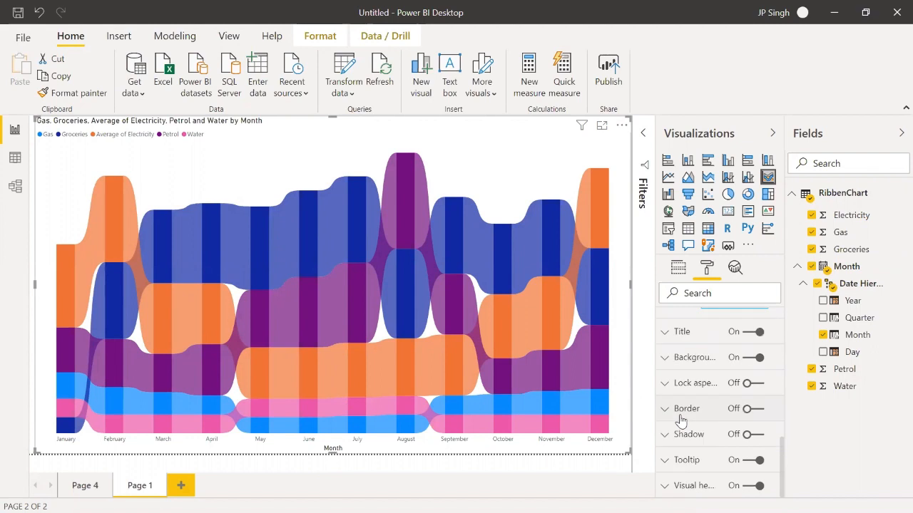
scroll(681, 421, "up", 1)
scroll(680, 421, "up", 4)
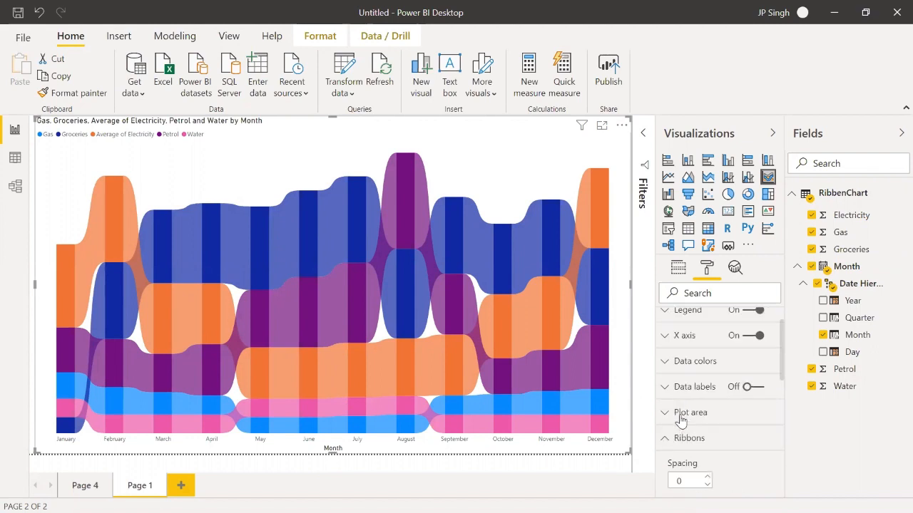
scroll(681, 421, "up", 1)
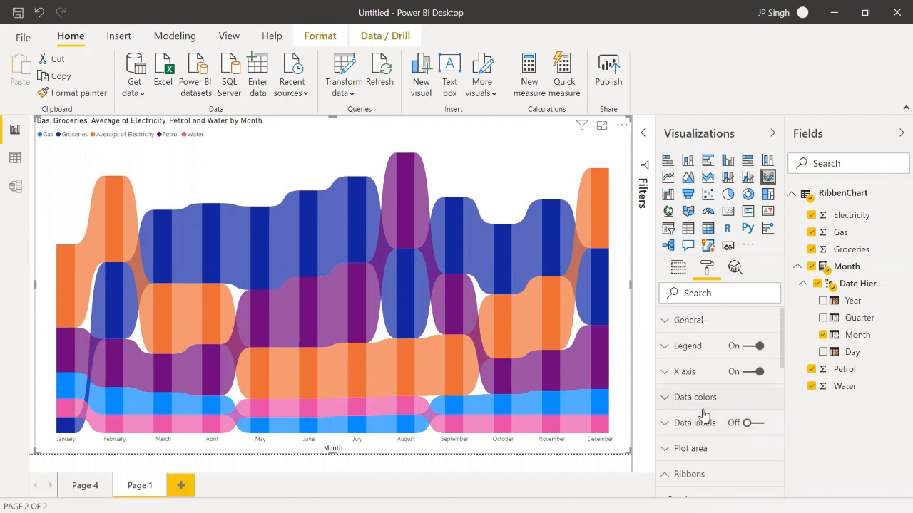
left_click(747, 425)
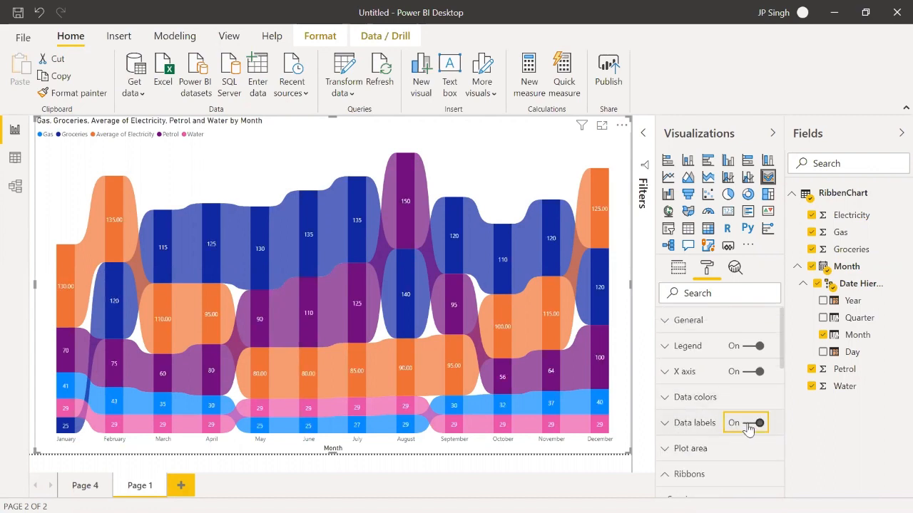
Set the value decimal places of the Page 1 ribbon chart's data labels to 0
left_click(675, 428)
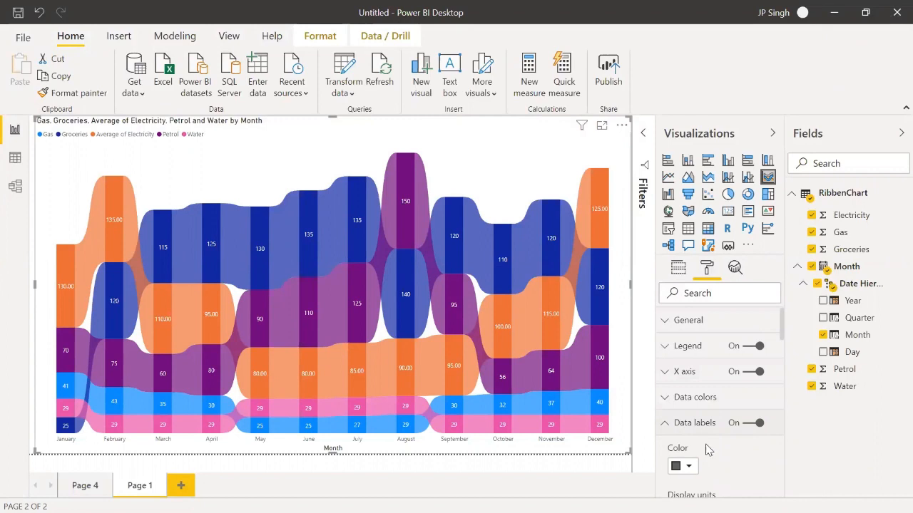
scroll(706, 448, "down", 2)
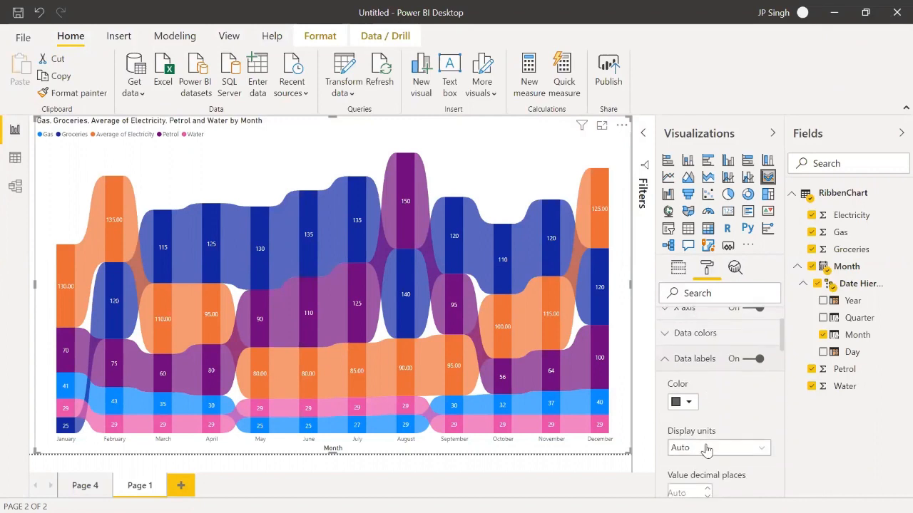
scroll(703, 459, "down", 1)
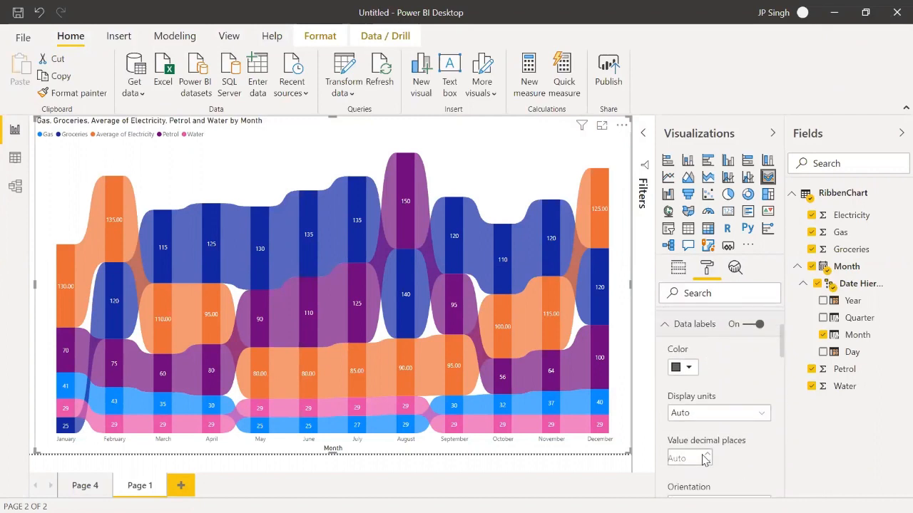
scroll(704, 460, "down", 2)
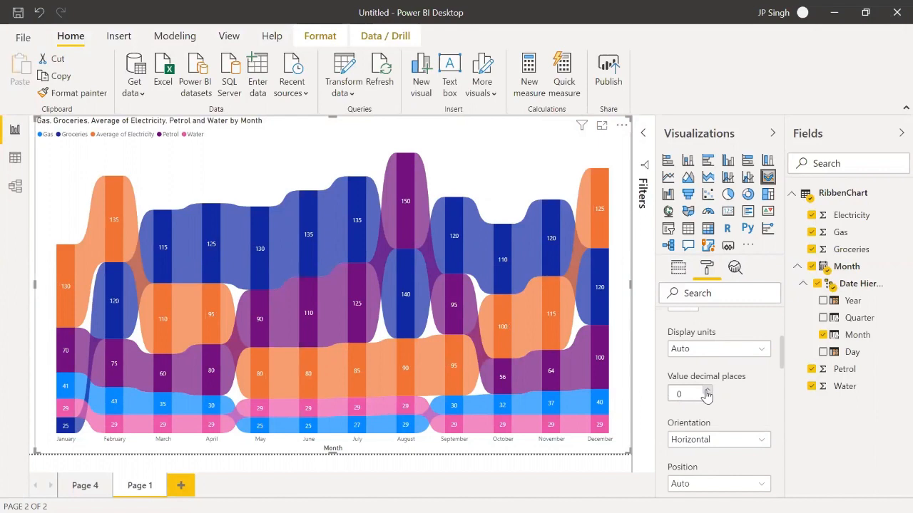
Try the Vertical orientation for the data labels and return it to Horizontal
scroll(737, 405, "down", 2)
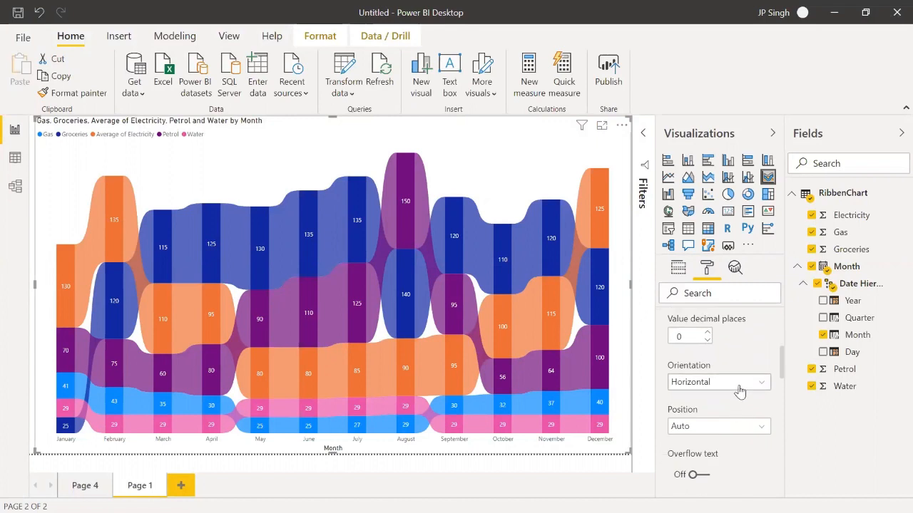
left_click(733, 384)
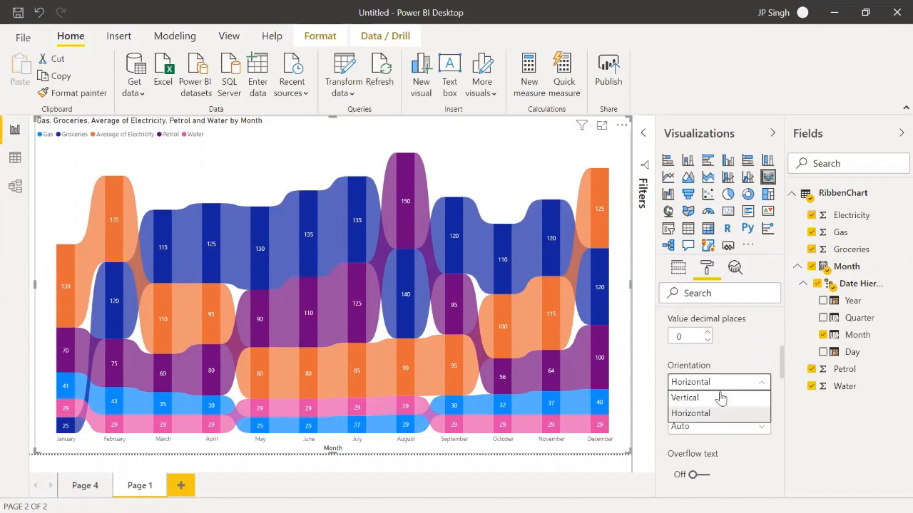
left_click(720, 398)
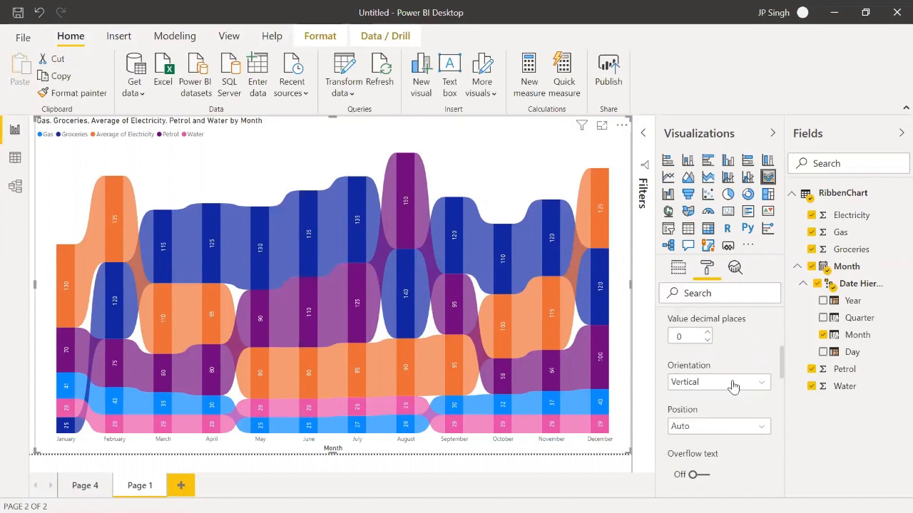
left_click(733, 386)
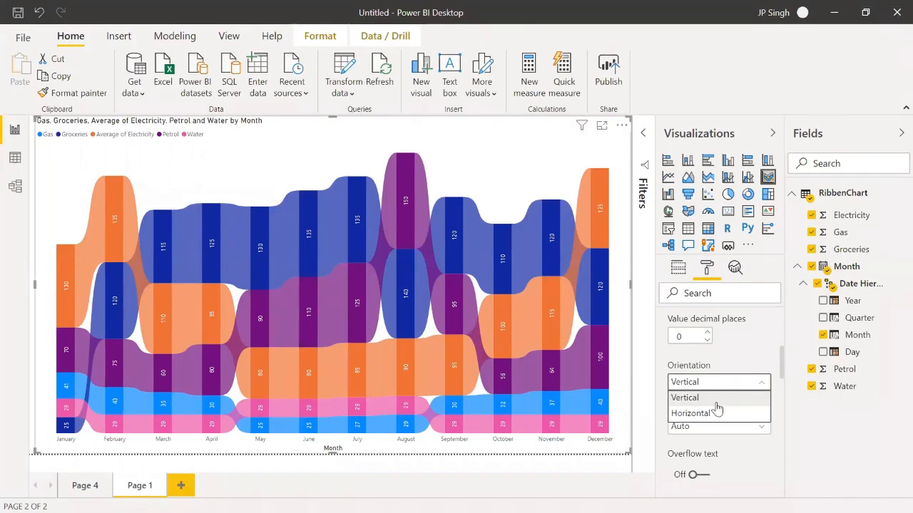
left_click(715, 413)
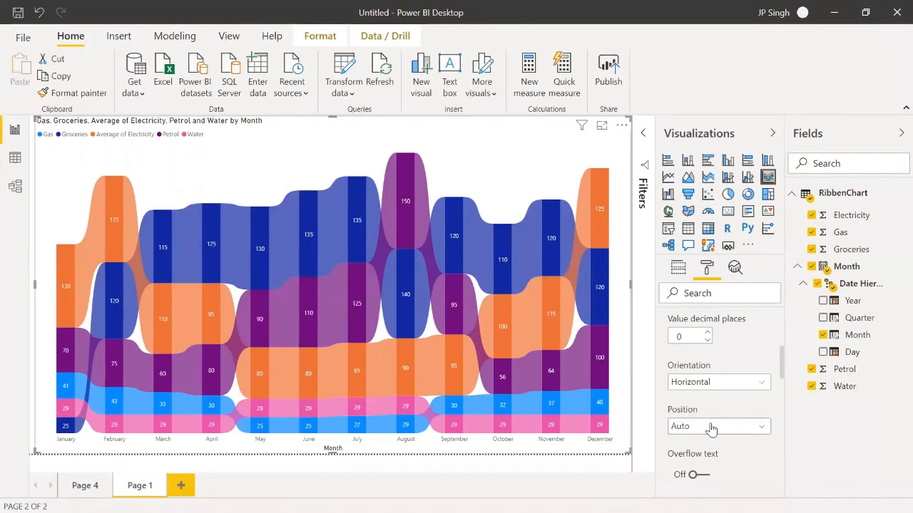
Compare the Inside base and Inside end positions for the data labels and settle on Inside center
left_click(711, 428)
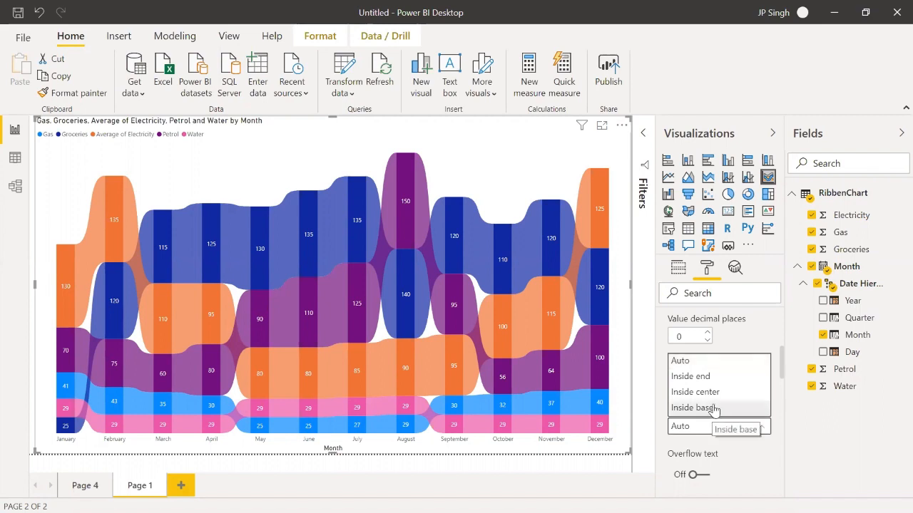
left_click(712, 409)
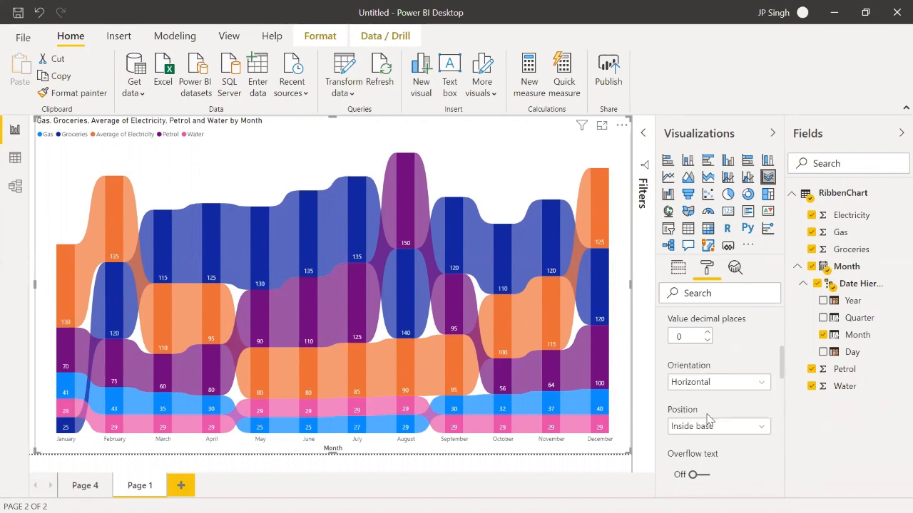
left_click(705, 426)
left_click(706, 425)
left_click(698, 432)
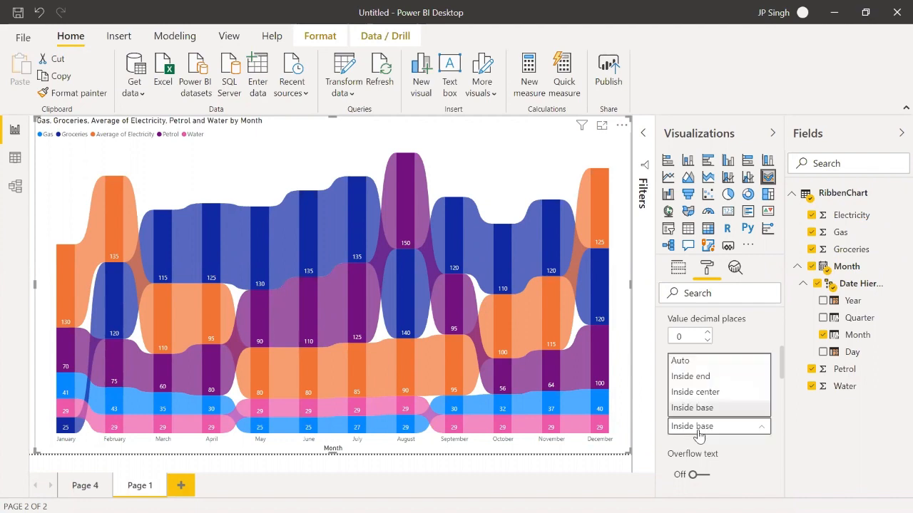
left_click(702, 379)
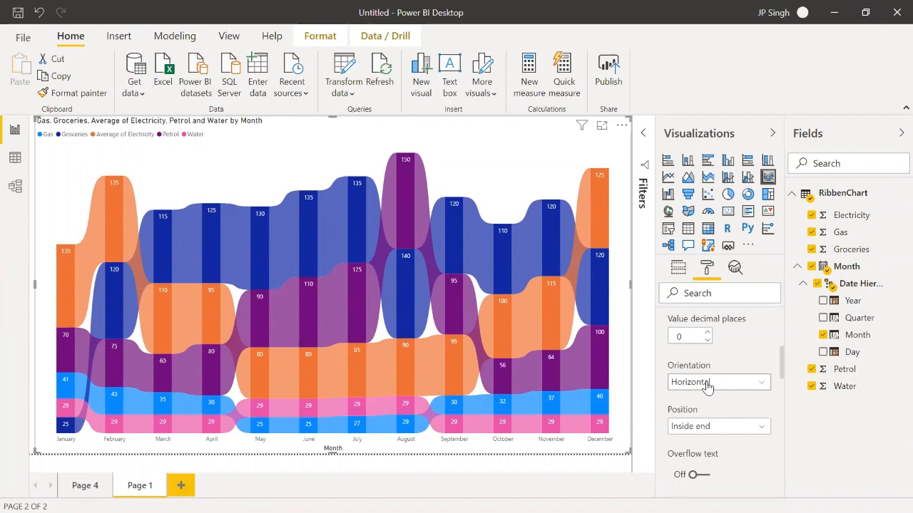
left_click(691, 428)
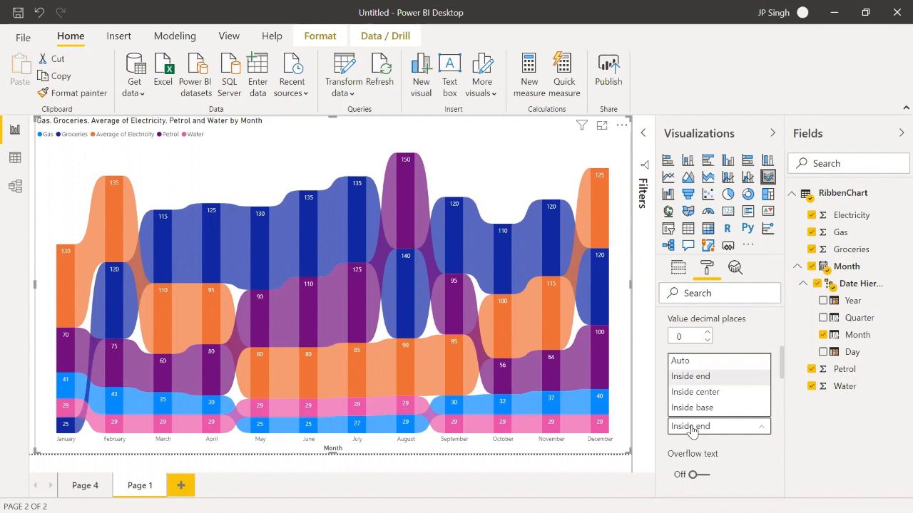
left_click(701, 392)
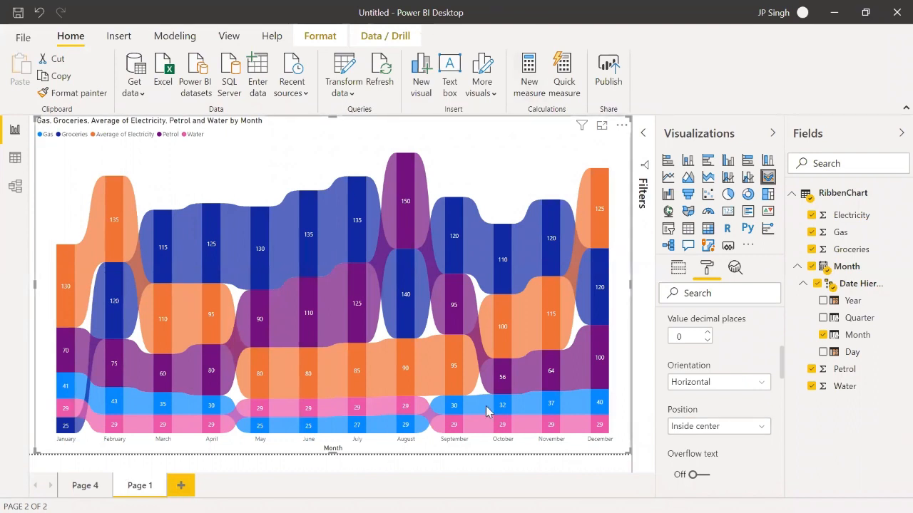
Add a new report page and load the WaterFall table from the Excel workbook 08 WaterFall Chart.xlsx
left_click(180, 485)
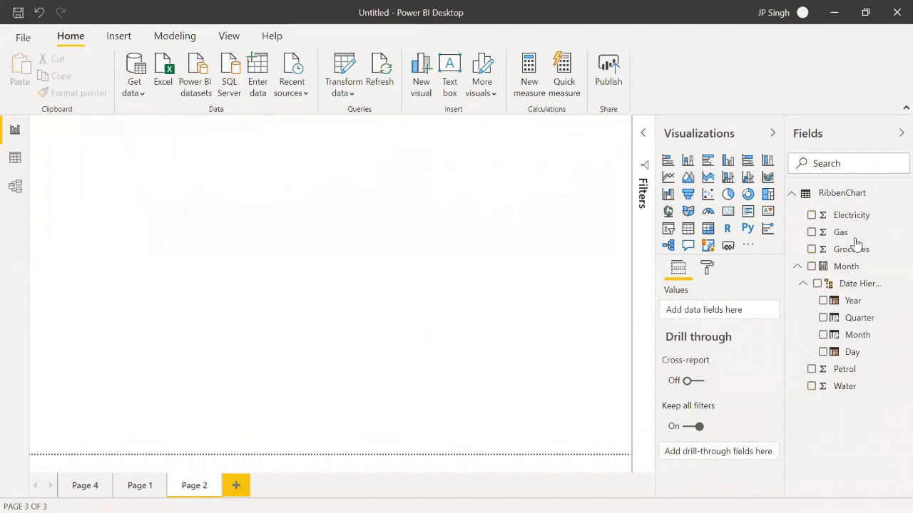
left_click(793, 194)
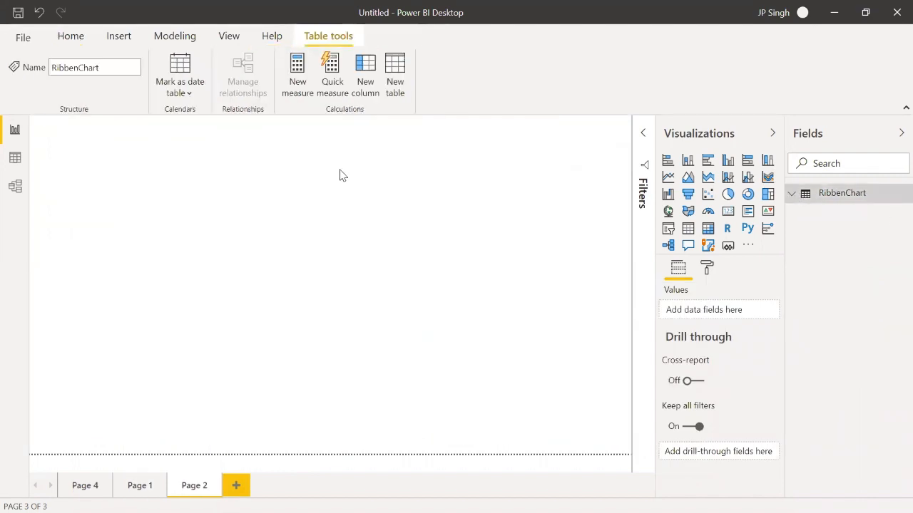
left_click(77, 37)
left_click(134, 94)
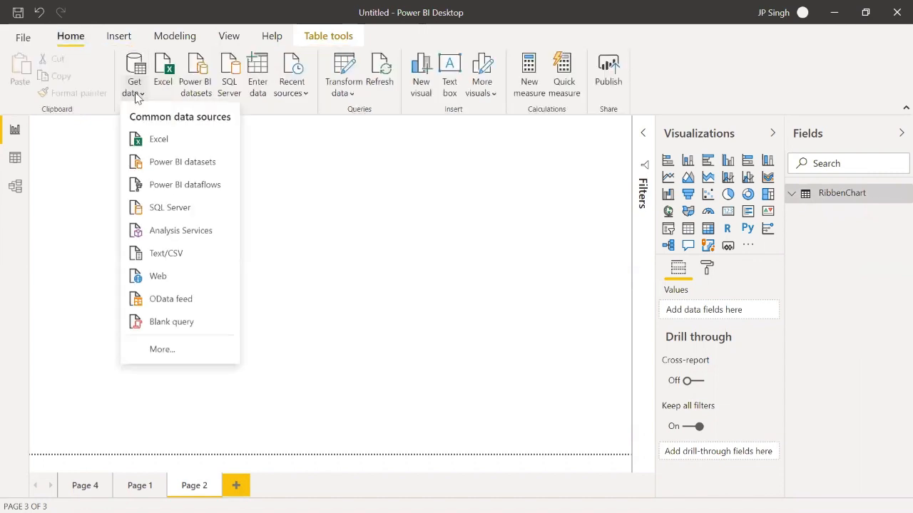
left_click(153, 140)
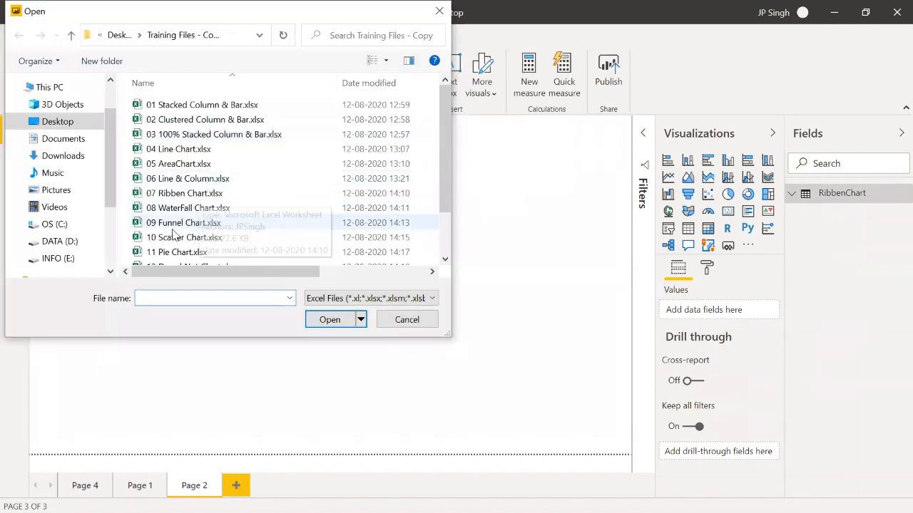
left_click(189, 211)
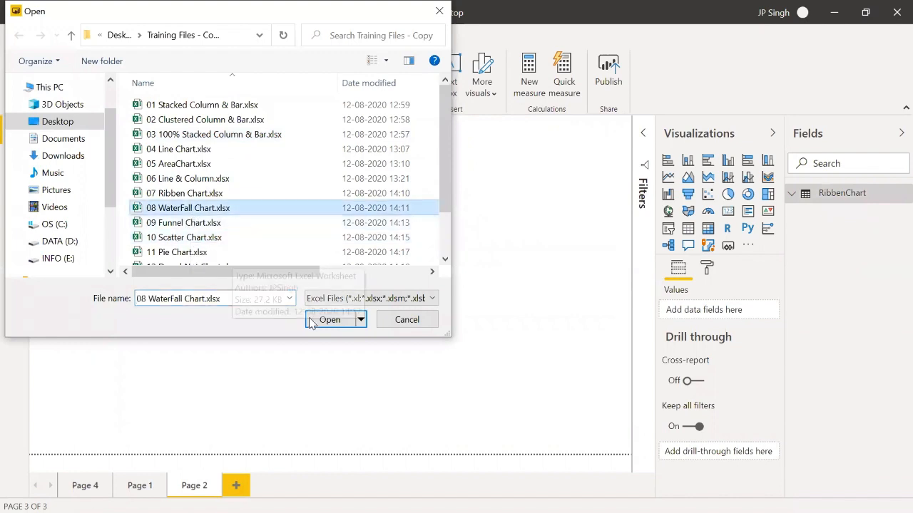
left_click(334, 325)
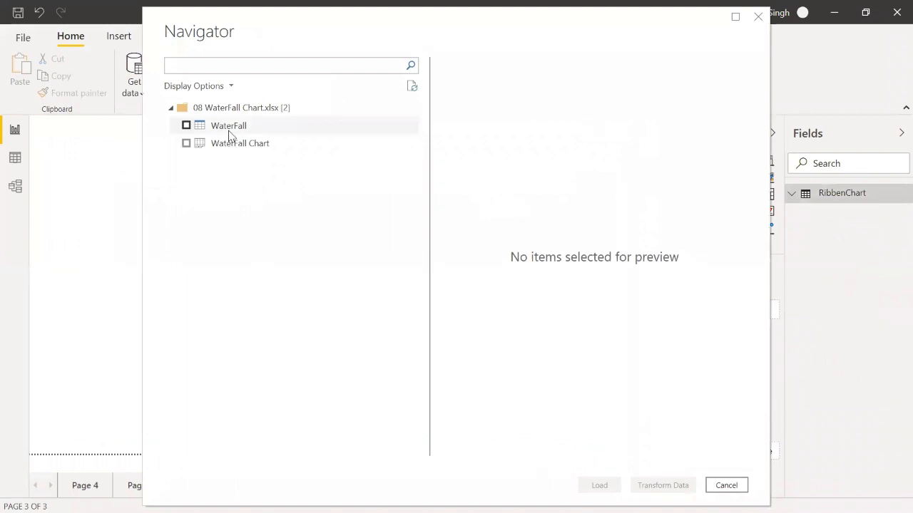
left_click(188, 126)
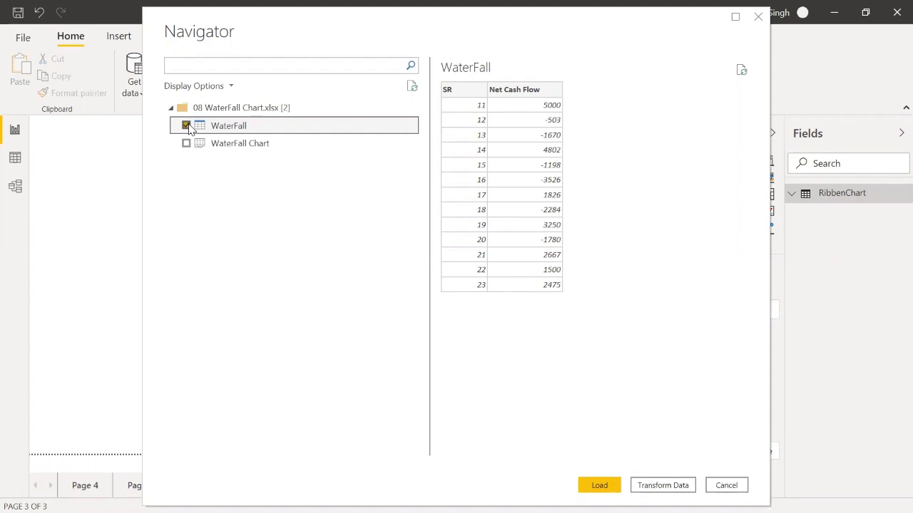
left_click(603, 489)
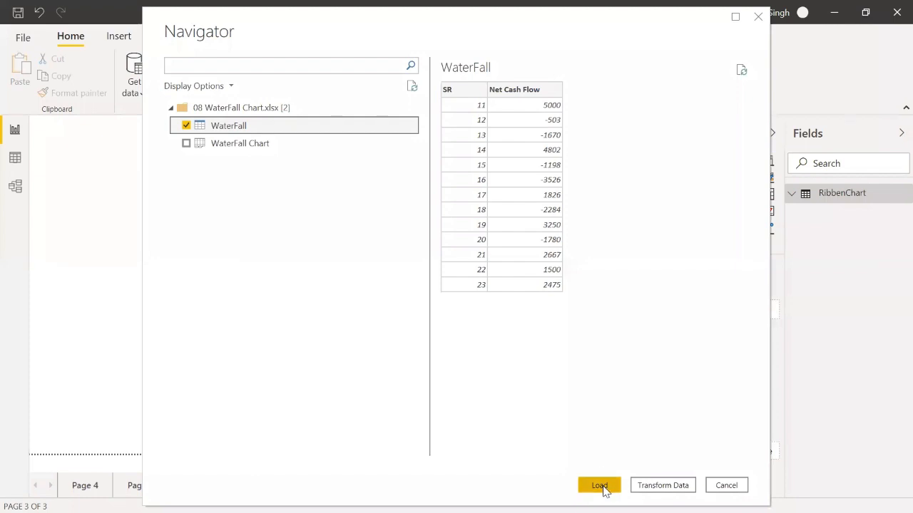
left_click(599, 485)
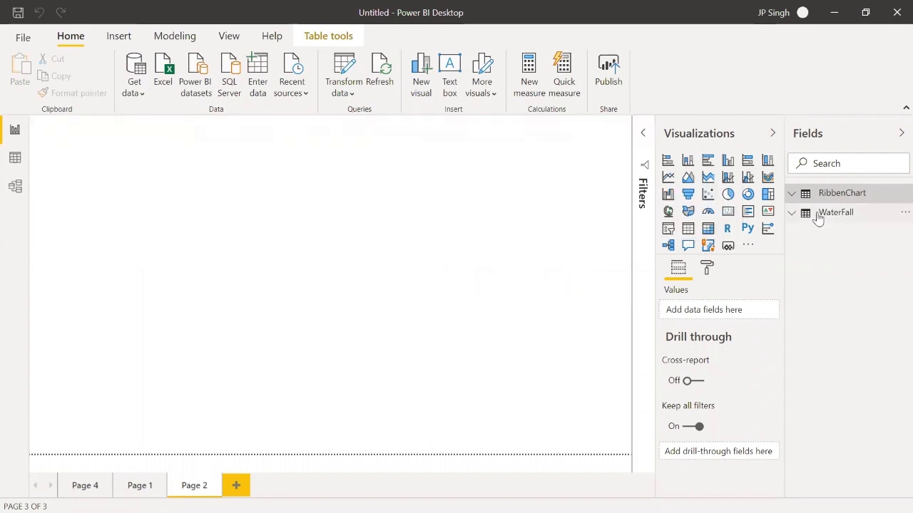
Create a clustered column chart filling most of Page 2, with Net Cash Flow as values and SR as axis
left_click(793, 212)
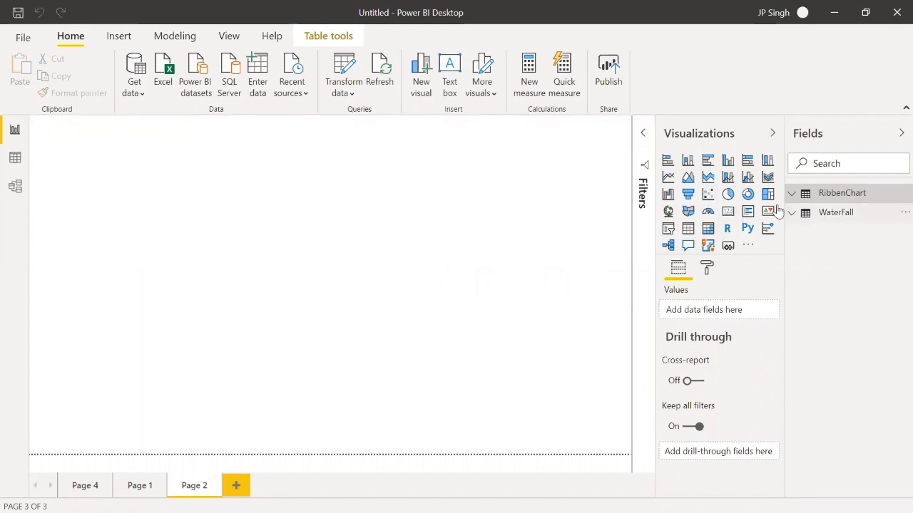
left_click(726, 161)
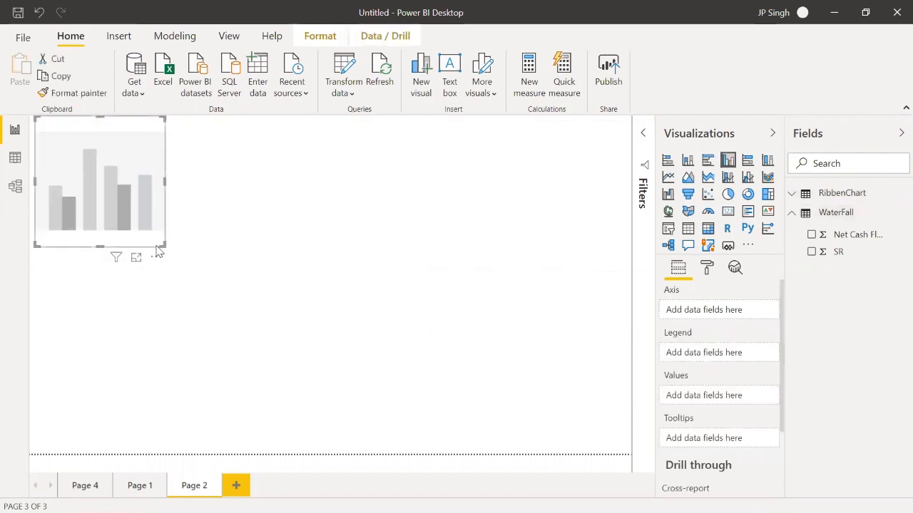
left_click_drag(163, 249, 621, 450)
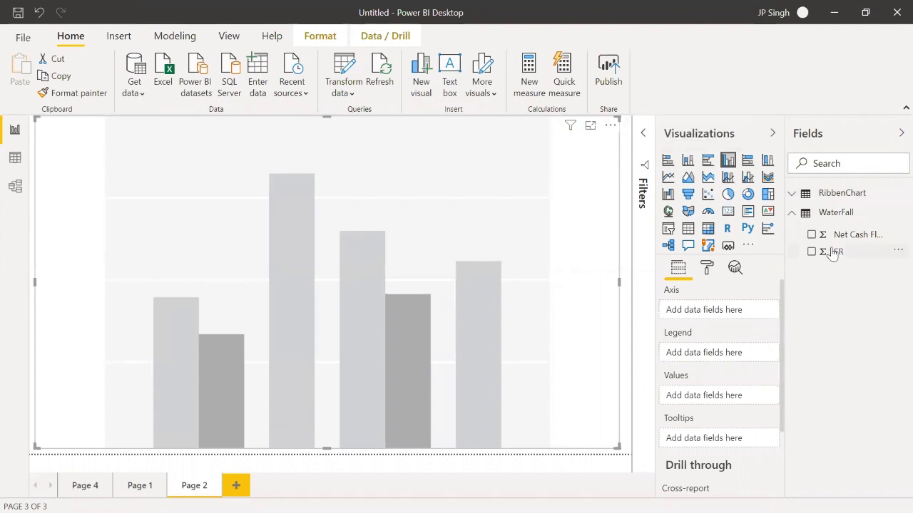
left_click_drag(847, 236, 730, 395)
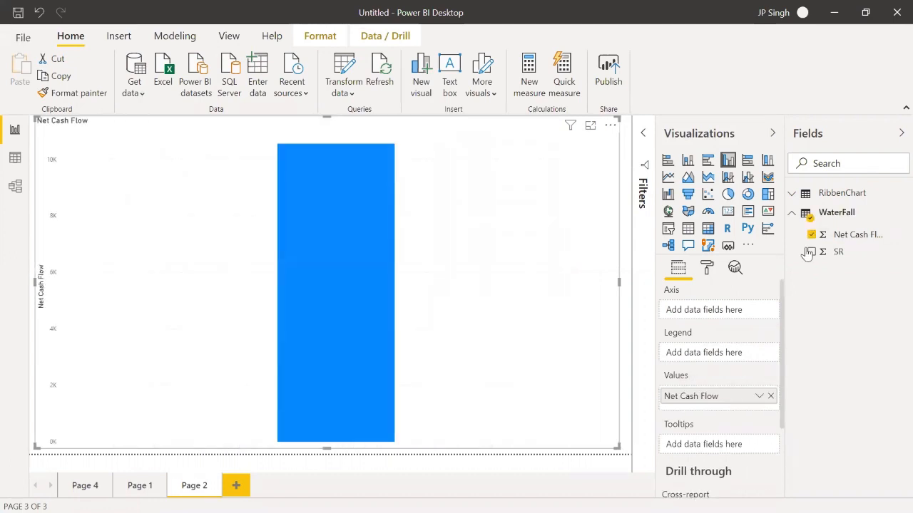
left_click_drag(848, 249, 716, 314)
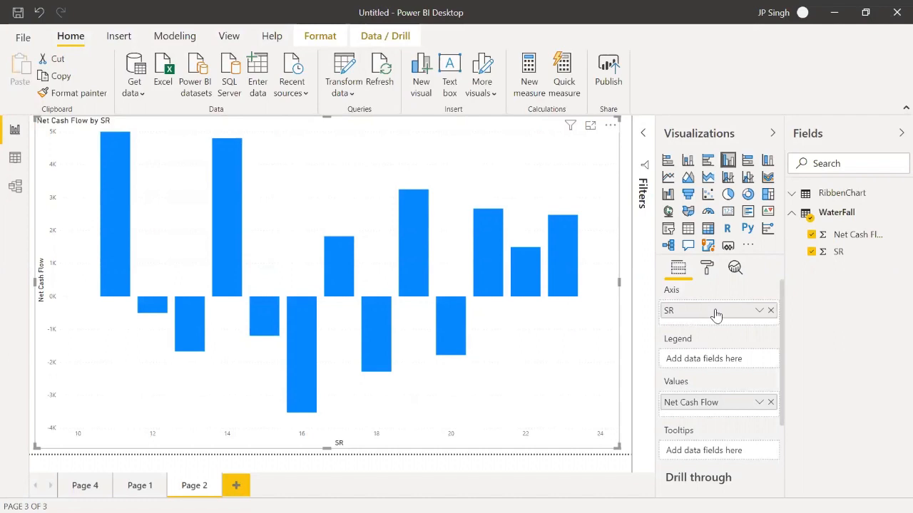
Add another report page and build a page-filling waterfall chart with Net Cash Flow as values and SR as category
left_click(237, 485)
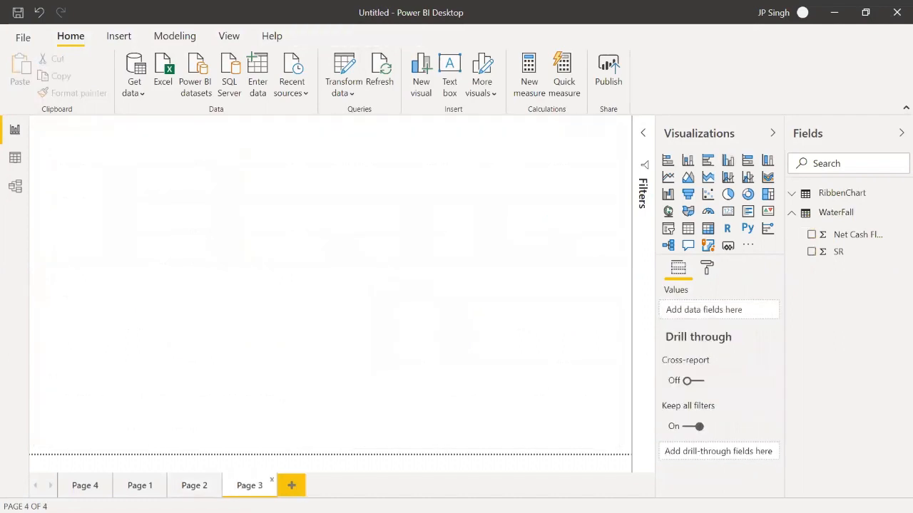
left_click(668, 194)
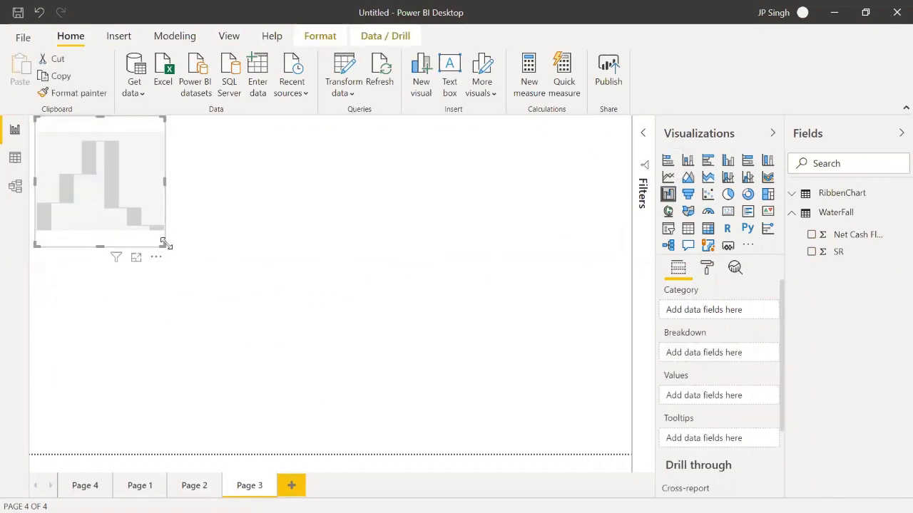
left_click_drag(165, 244, 630, 453)
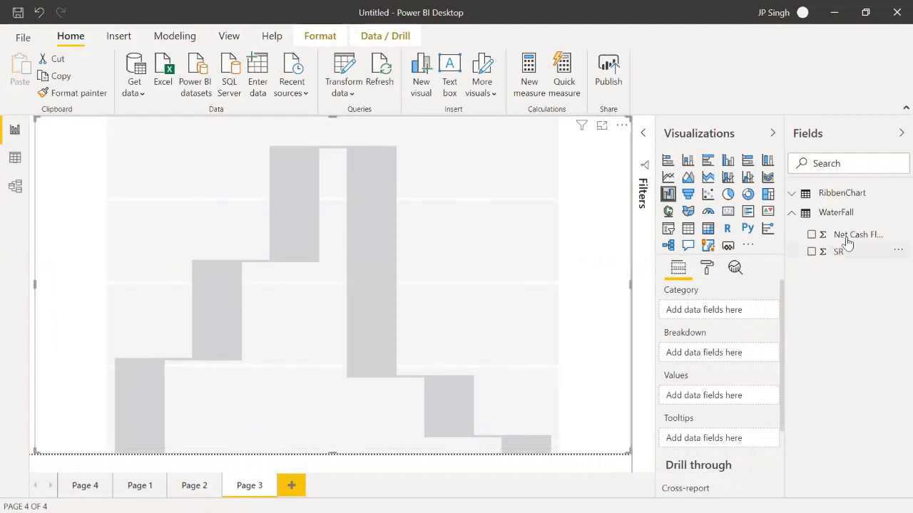
left_click_drag(847, 243, 737, 394)
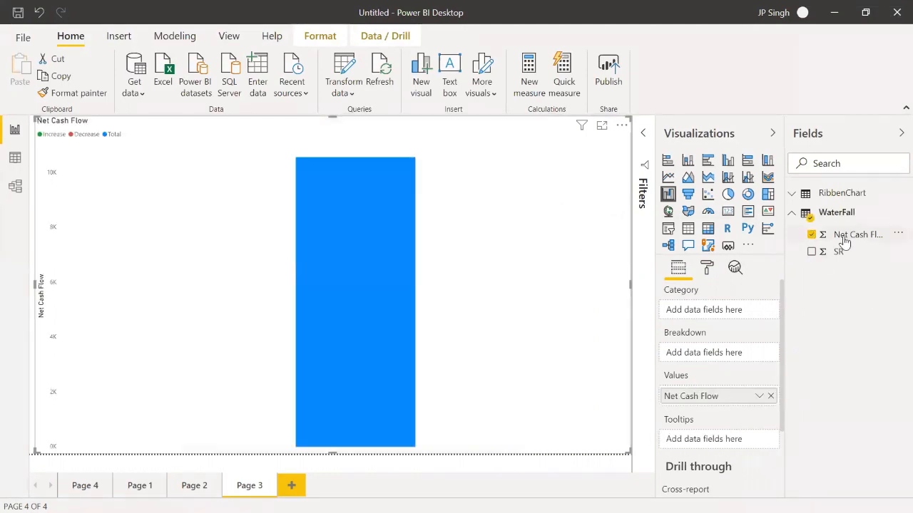
left_click_drag(844, 254, 724, 312)
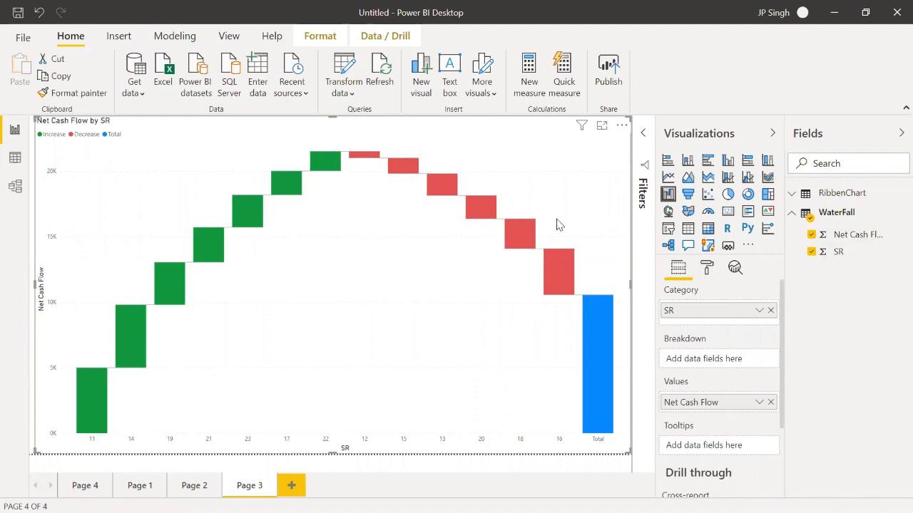
Sort the Page 3 waterfall chart in ascending order of Net Cash Flow
left_click(621, 127)
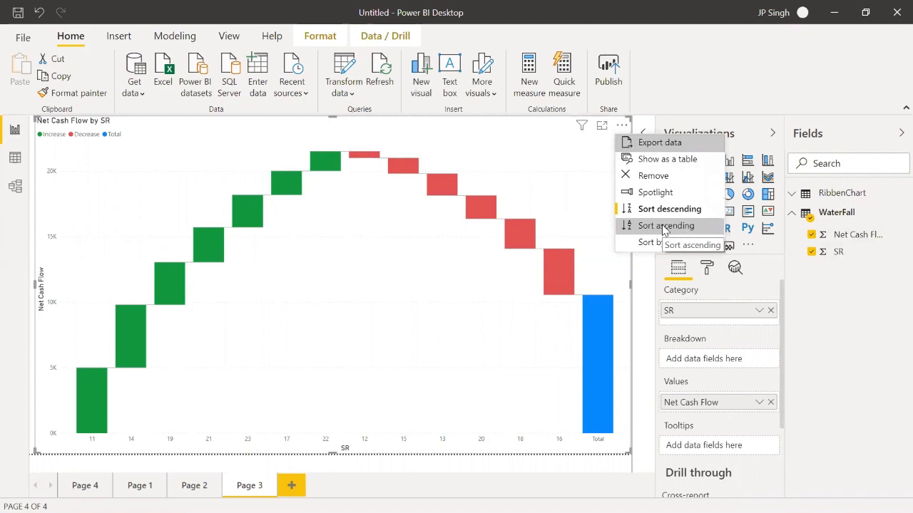
left_click(622, 127)
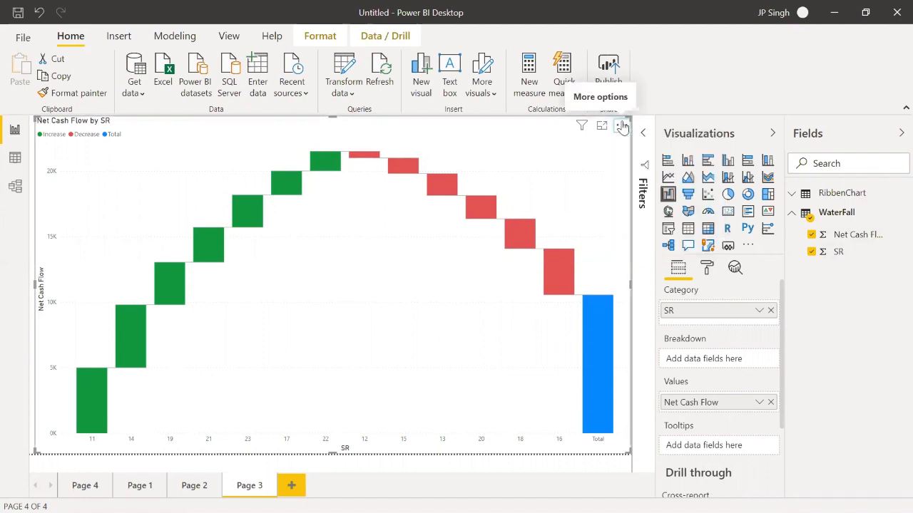
left_click(622, 127)
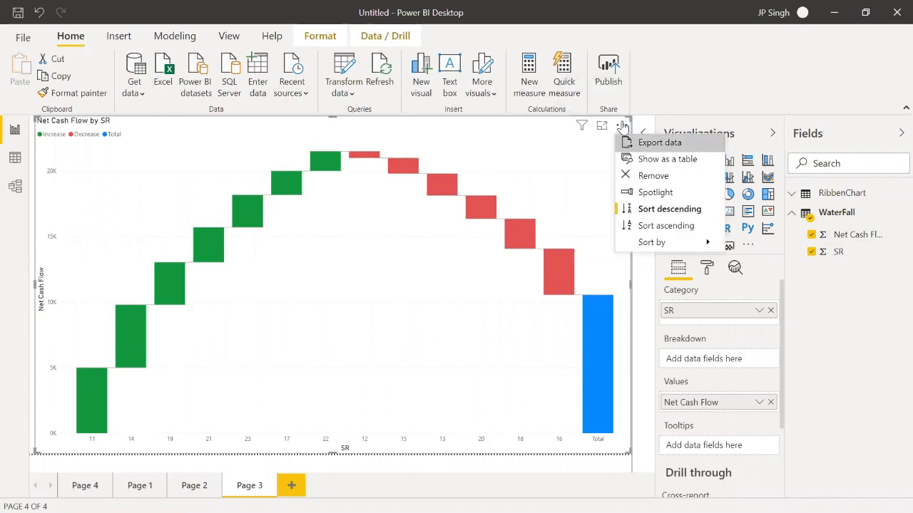
left_click(664, 226)
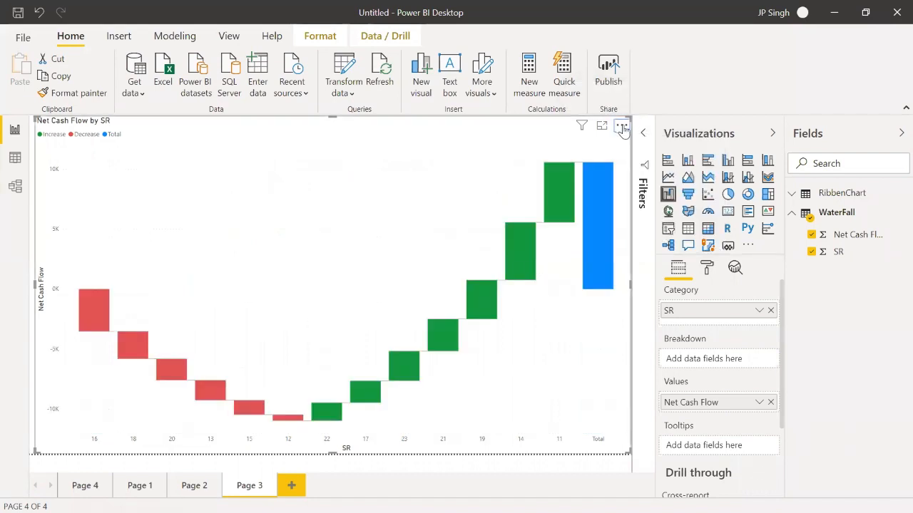
left_click(559, 444)
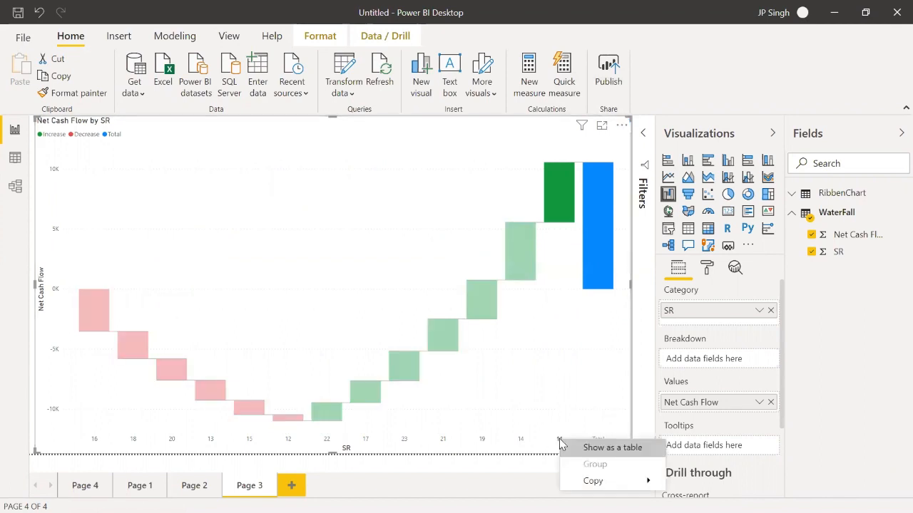
left_click(559, 444)
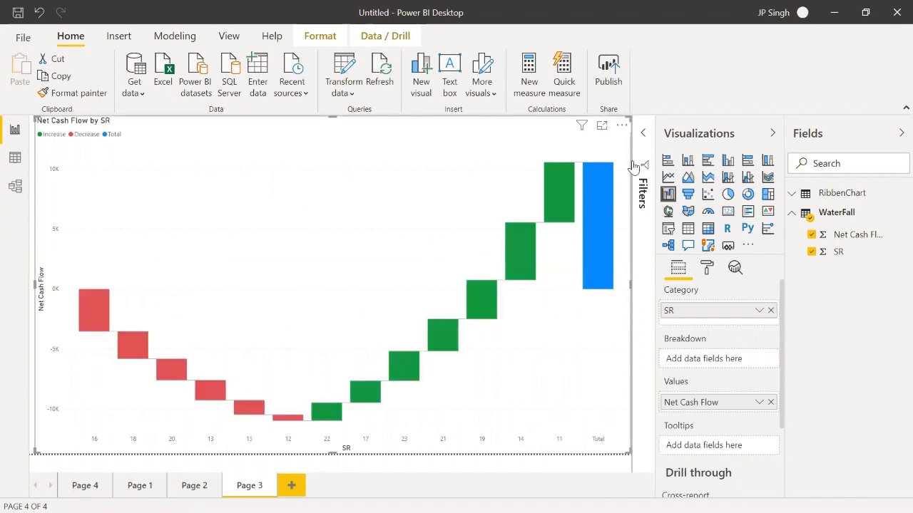
Change the sort field of the Page 3 waterfall chart to SR, keeping ascending order
left_click(622, 125)
mouse_move(666, 246)
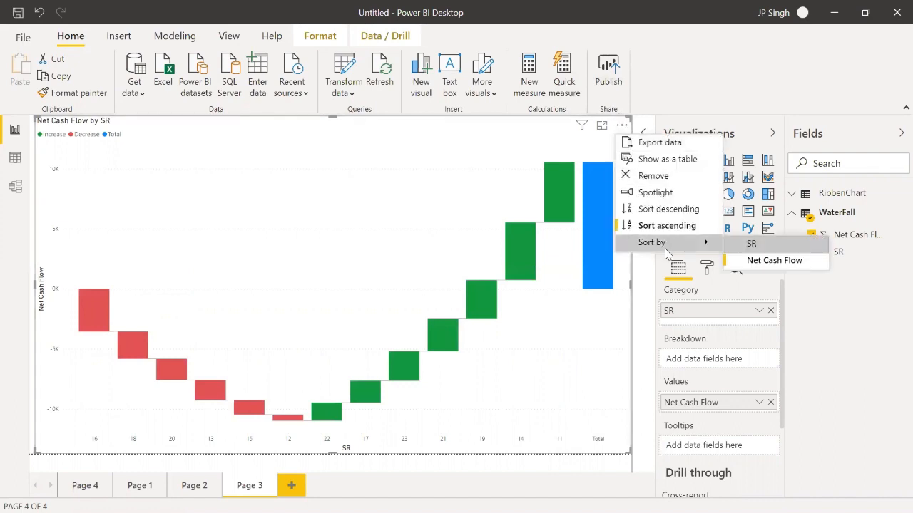
left_click(750, 245)
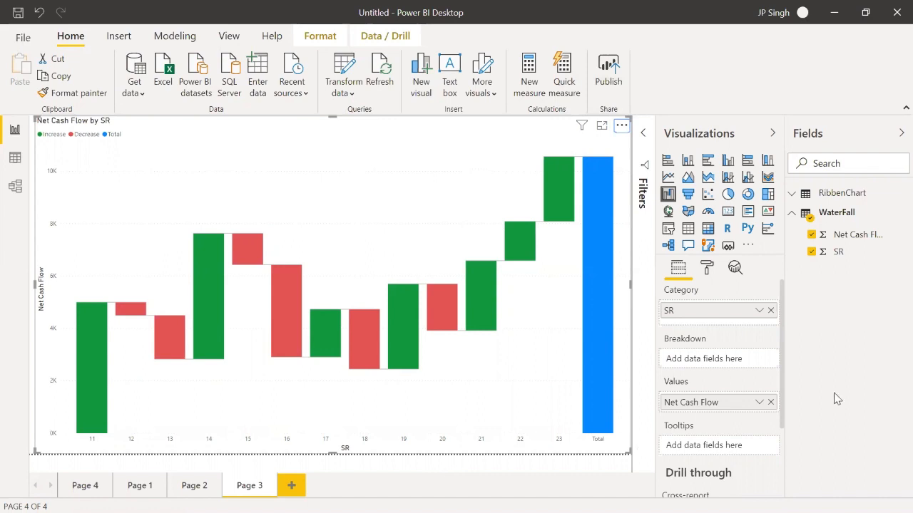
Turn on data labels for the Page 3 waterfall chart and set their display units to None
left_click(707, 270)
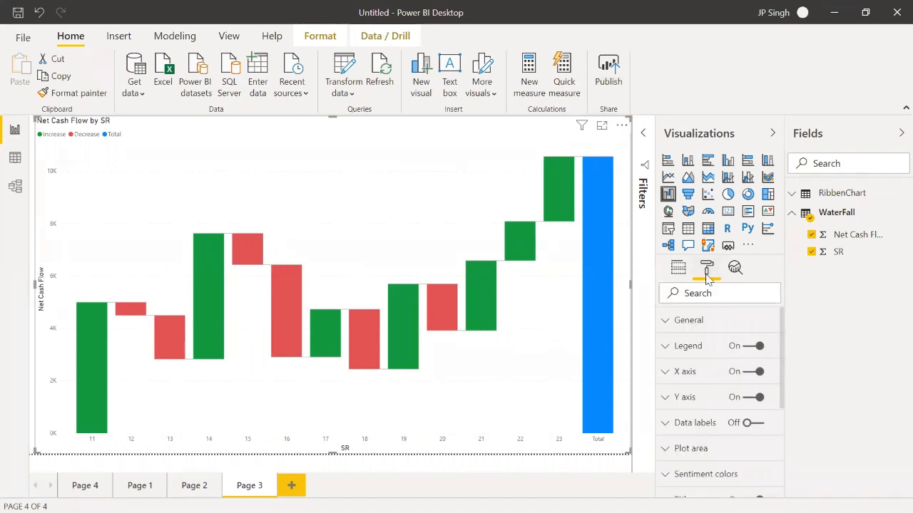
left_click(755, 423)
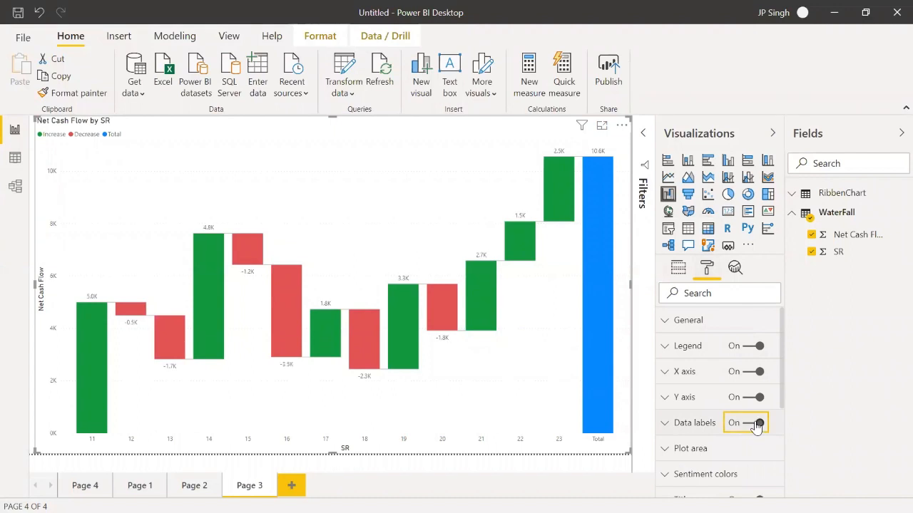
left_click(665, 424)
scroll(699, 400, "down", 2)
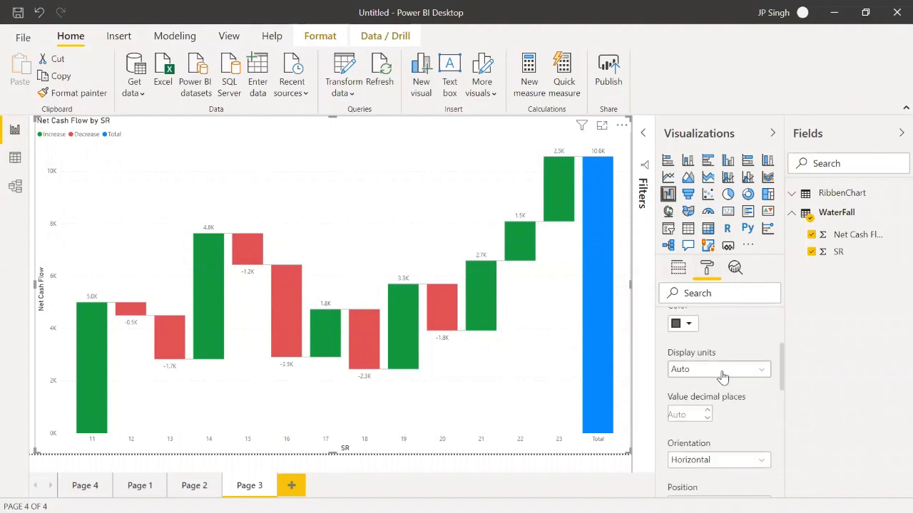
left_click(720, 371)
left_click(703, 401)
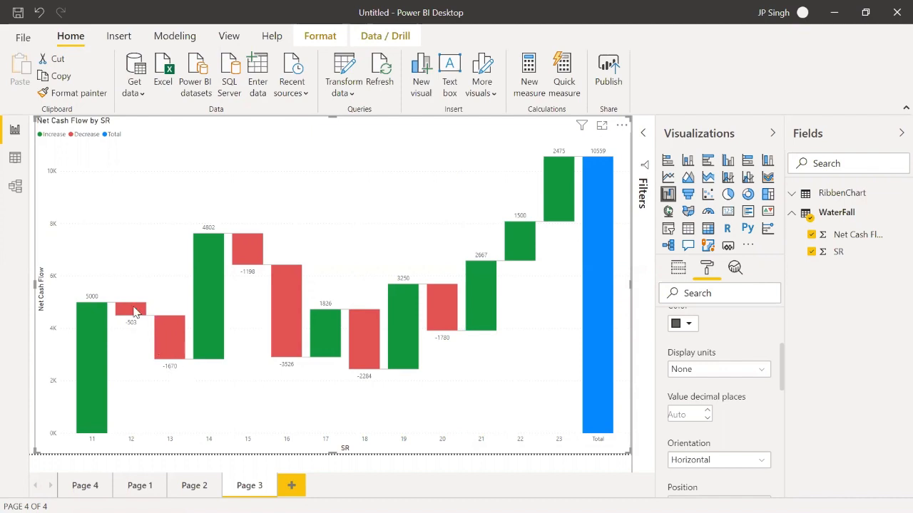
Examine the net cash flow details of the bars for SR 11 to 14 in the waterfall chart
mouse_move(132, 309)
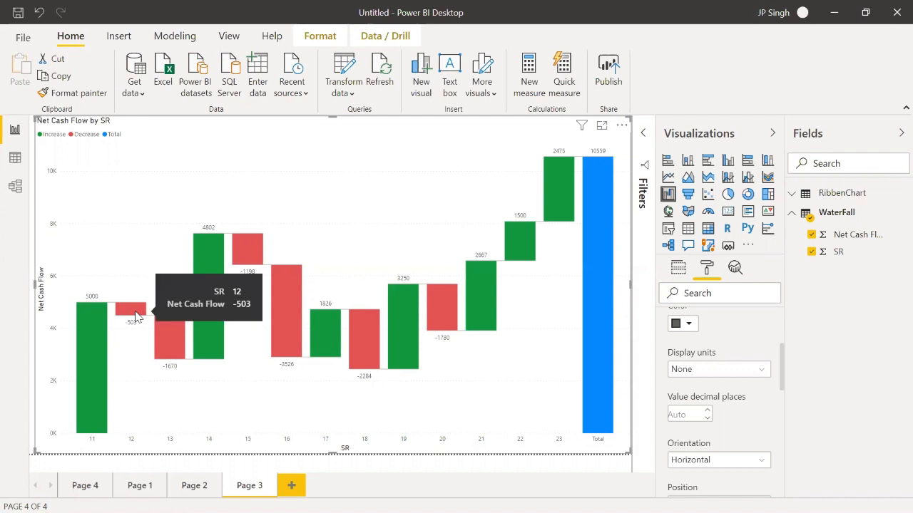
mouse_move(163, 335)
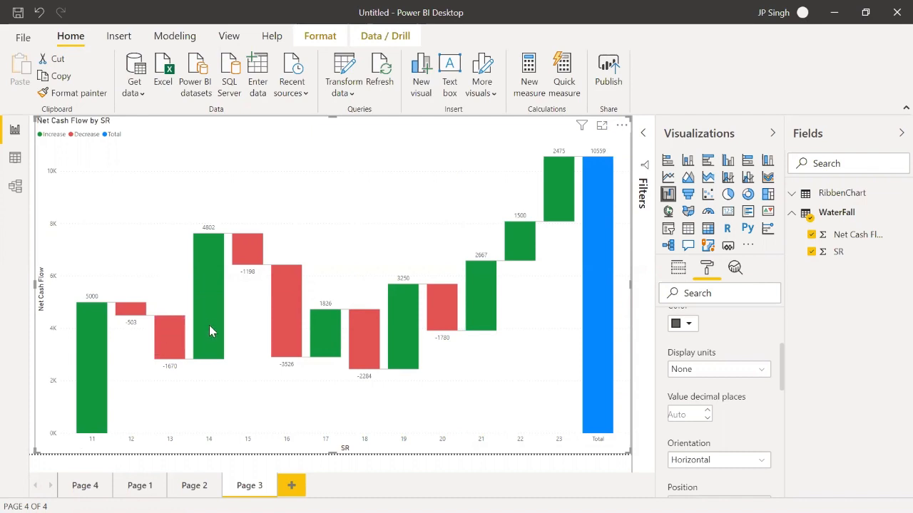
mouse_move(209, 330)
mouse_move(87, 310)
mouse_move(210, 348)
Add a new report page and place an empty waterfall chart enlarged to fill most of it
left_click(292, 485)
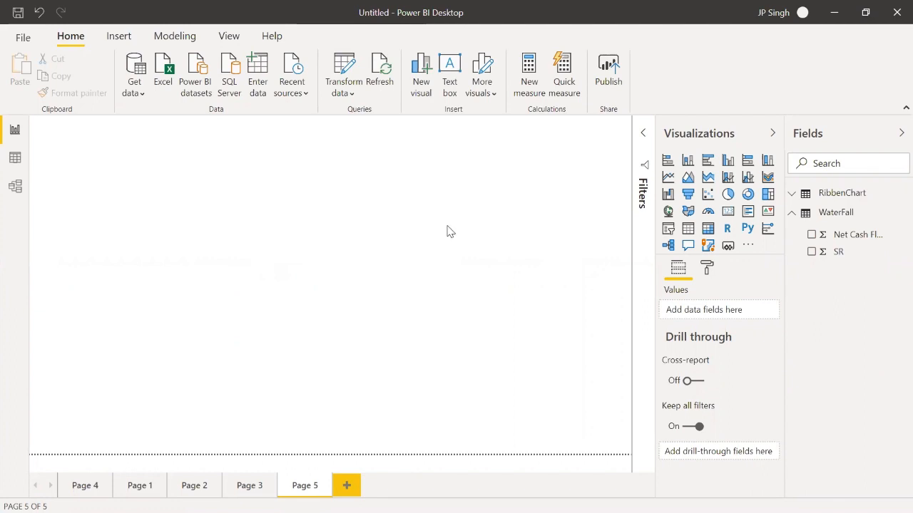
left_click(667, 195)
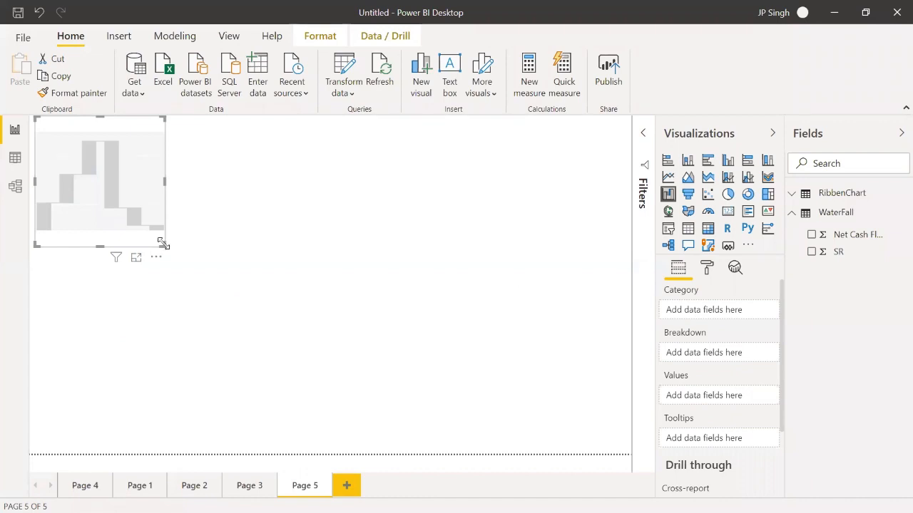
left_click_drag(163, 244, 617, 444)
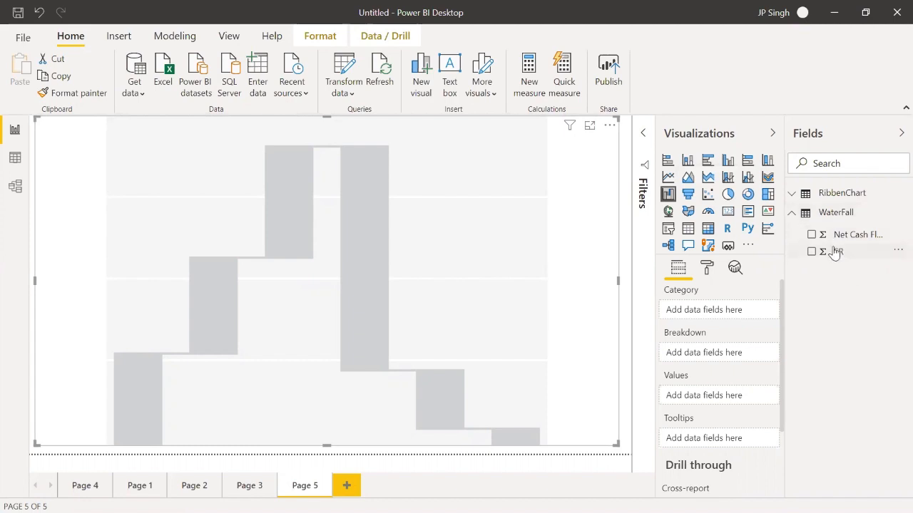
Assign SR as the category and Net Cash Flow as the values of the new waterfall chart
left_click_drag(835, 253, 705, 403)
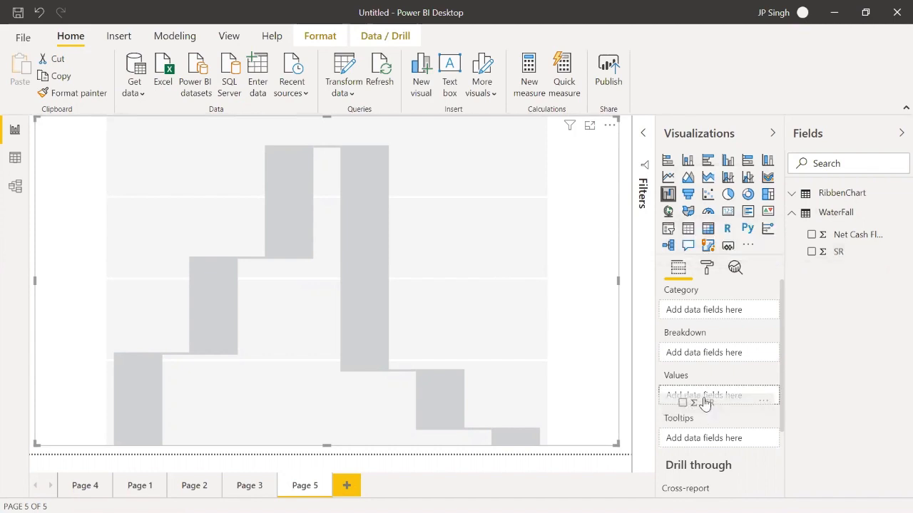
left_click_drag(704, 404, 826, 305)
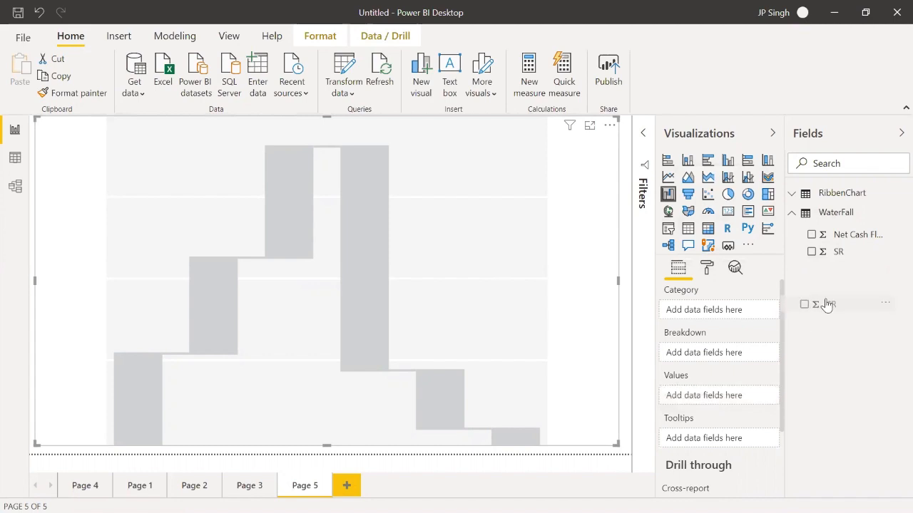
left_click_drag(825, 305, 717, 306)
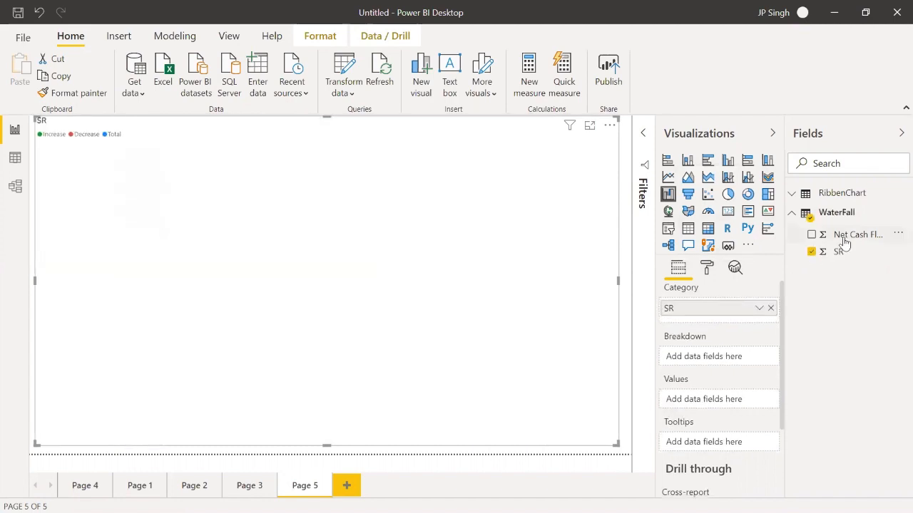
left_click_drag(854, 241, 726, 397)
left_click_drag(859, 241, 731, 403)
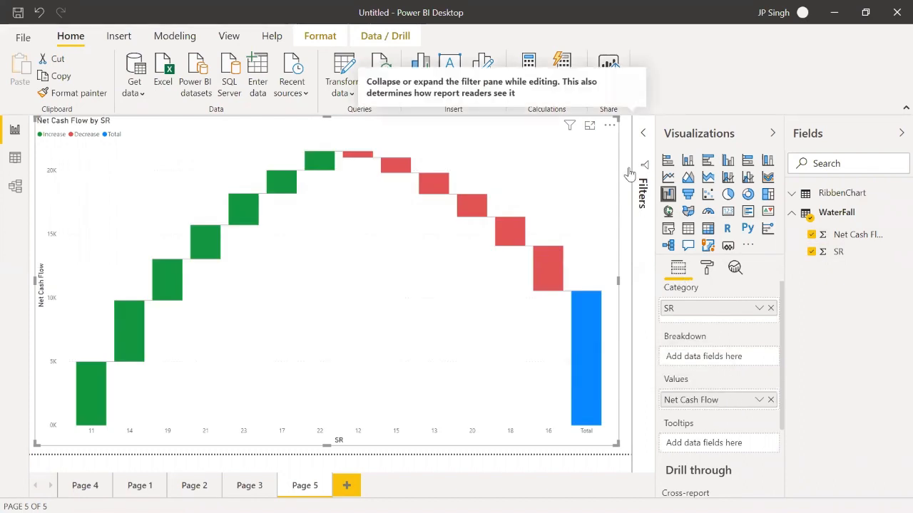
Choose Net Cash Flow as the sort field of the Page 5 waterfall chart
left_click(610, 129)
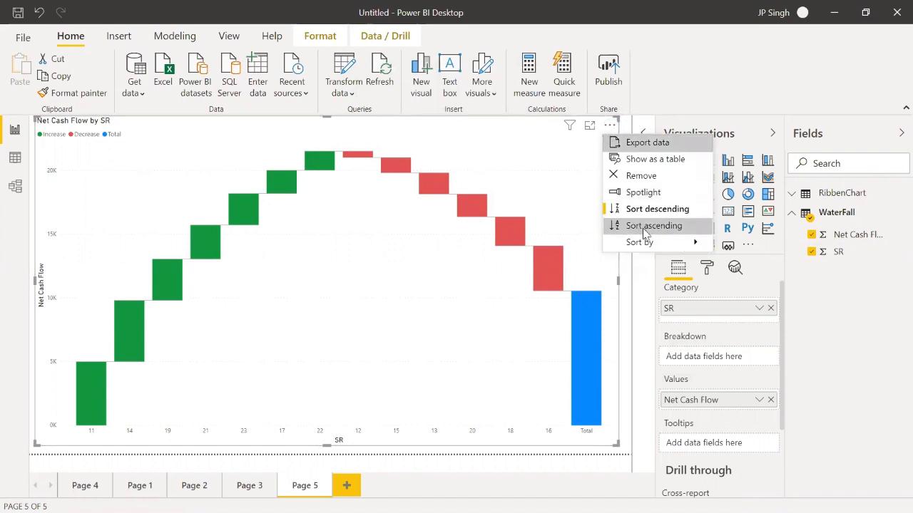
mouse_move(657, 239)
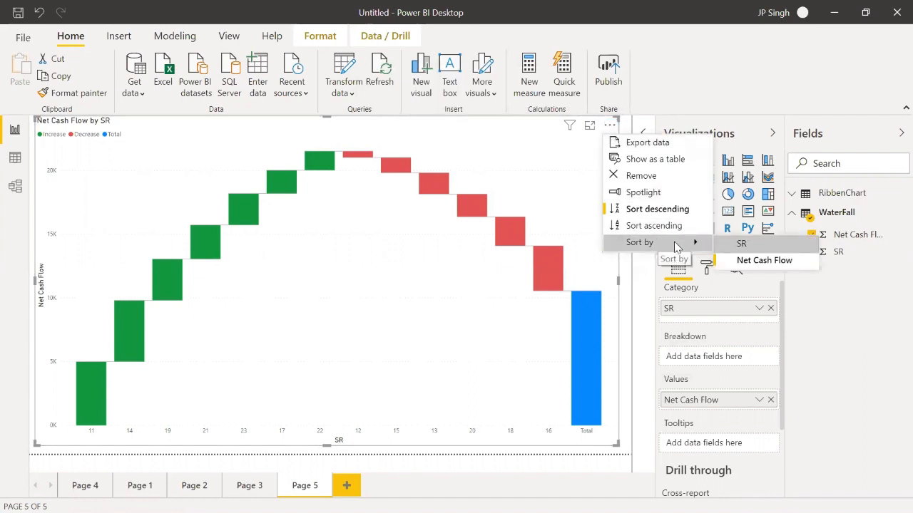
left_click(748, 263)
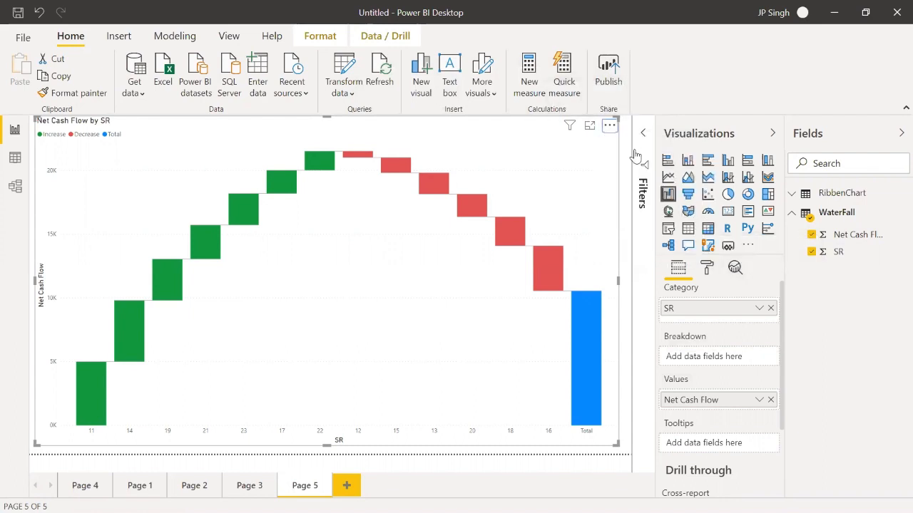
Sort the Page 5 waterfall chart by SR in descending order and check its first bars
left_click(610, 128)
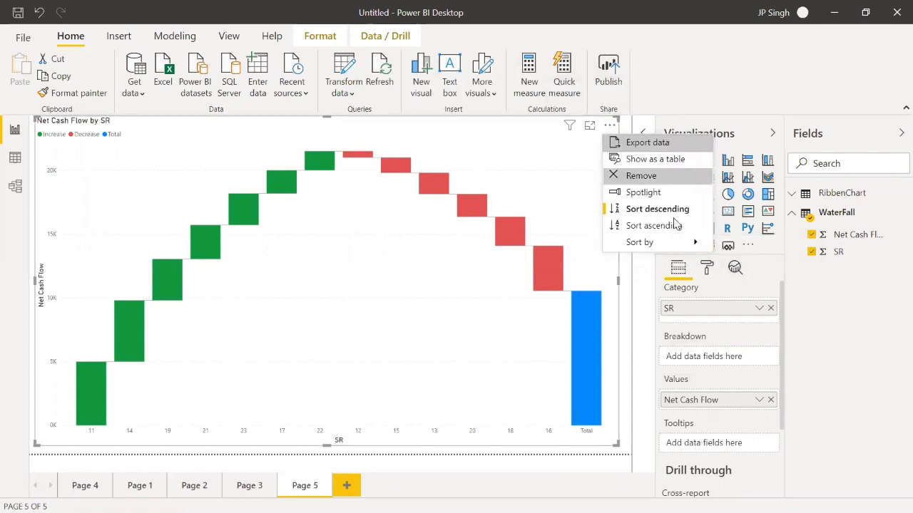
mouse_move(688, 242)
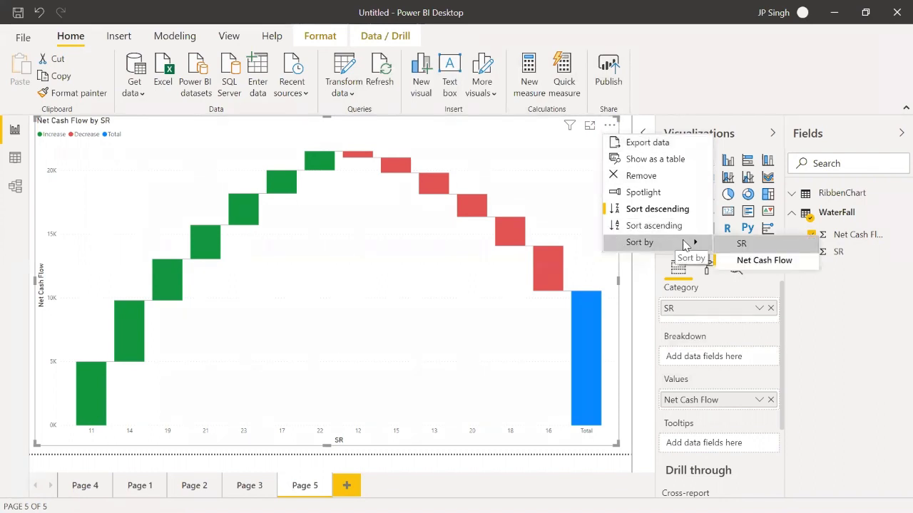
left_click(728, 246)
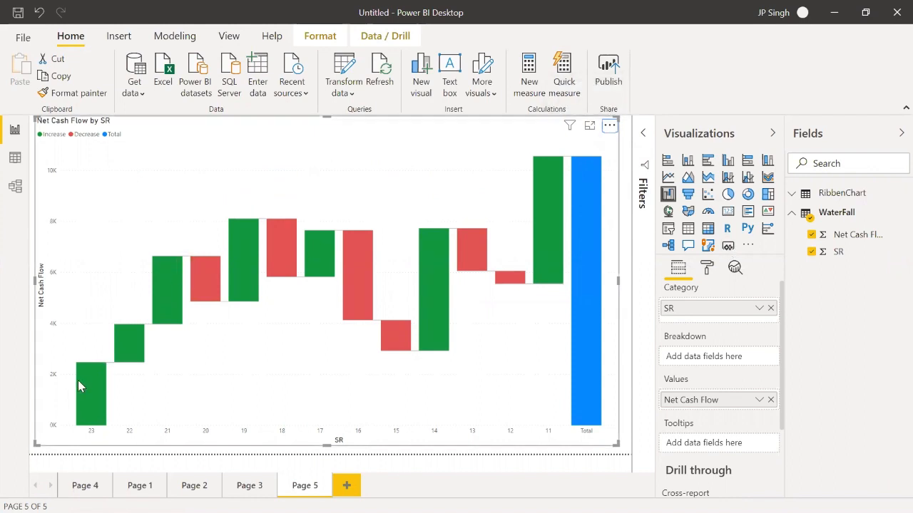
mouse_move(79, 387)
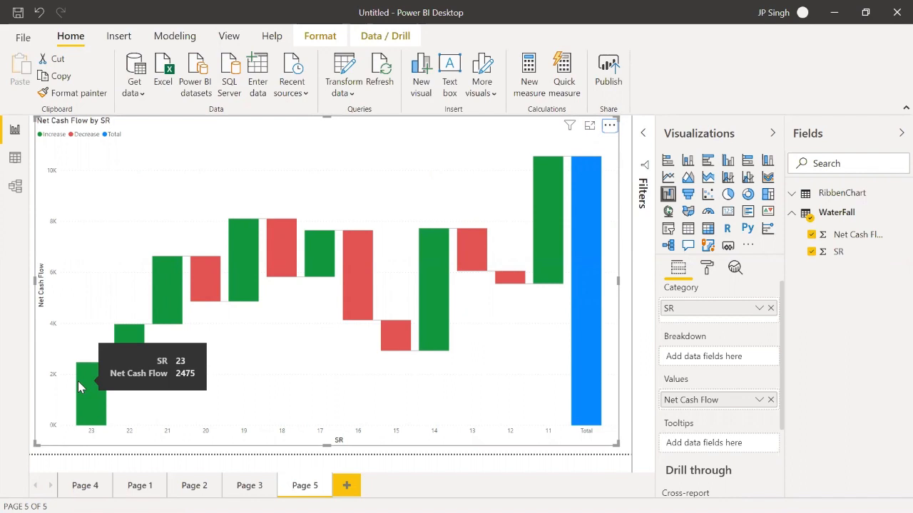
mouse_move(123, 341)
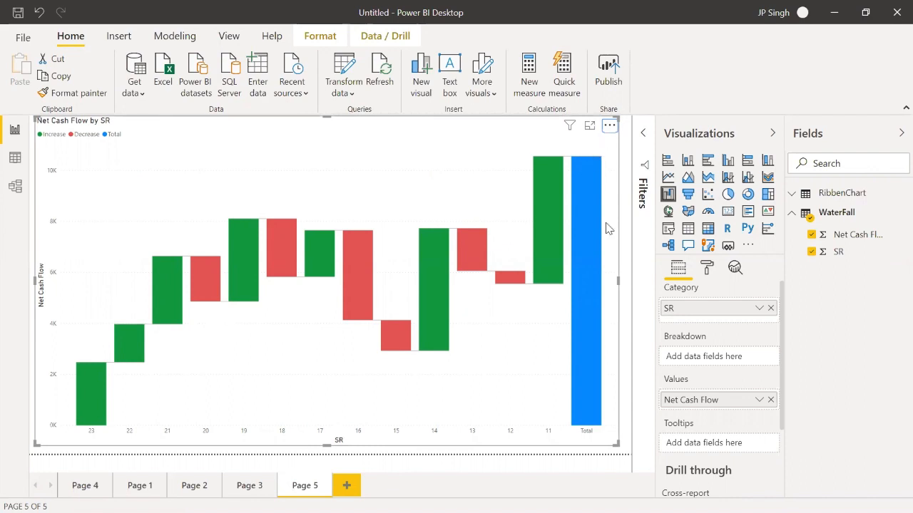
Show data labels on the Page 5 waterfall chart with display units set to None
left_click(706, 269)
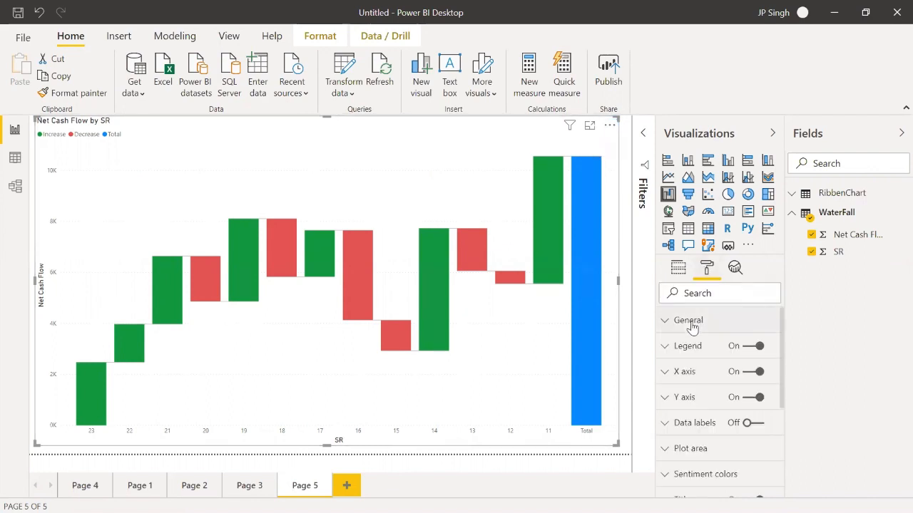
left_click(747, 423)
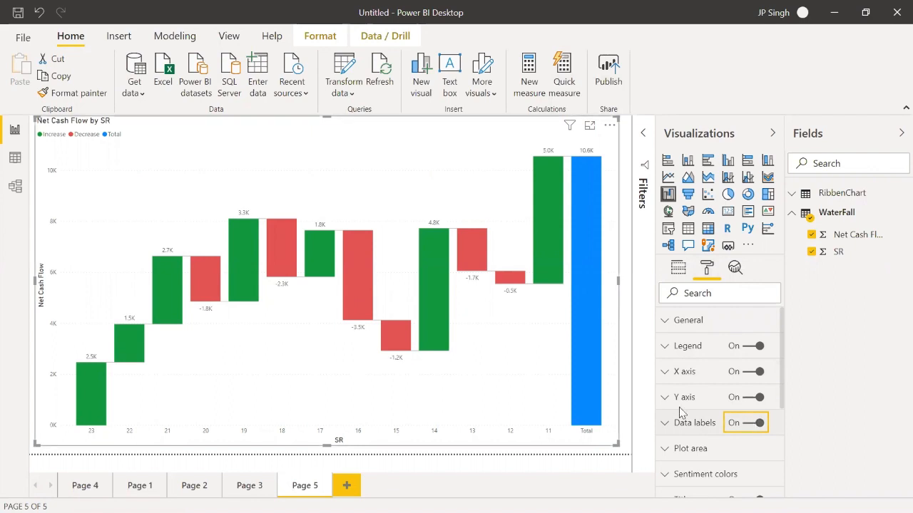
left_click(698, 423)
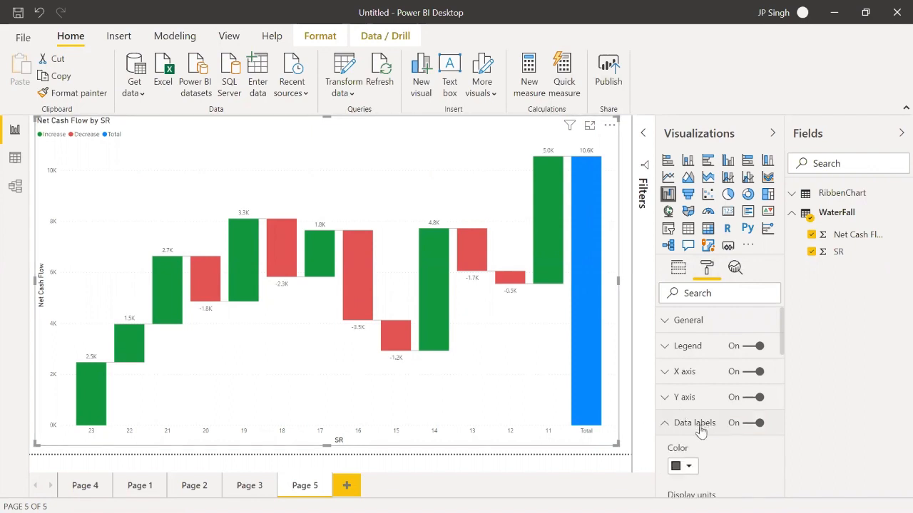
scroll(713, 456, "down", 3)
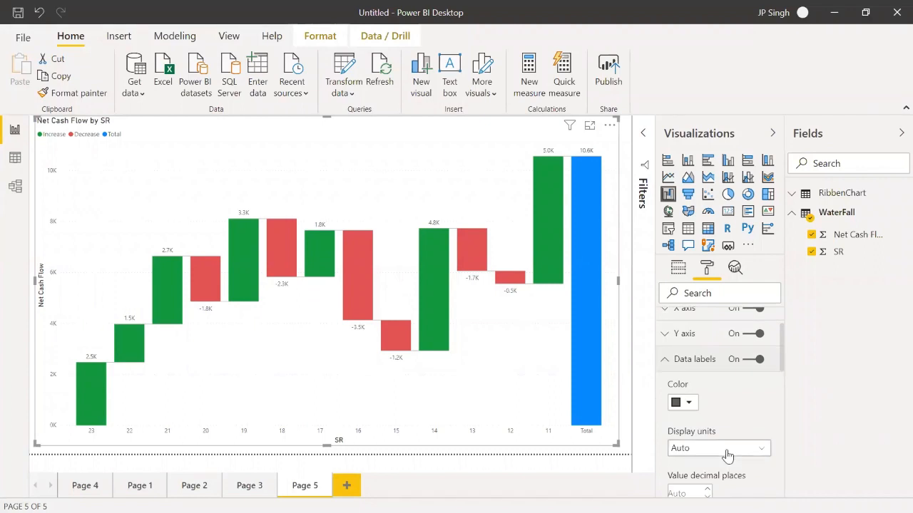
left_click(699, 451)
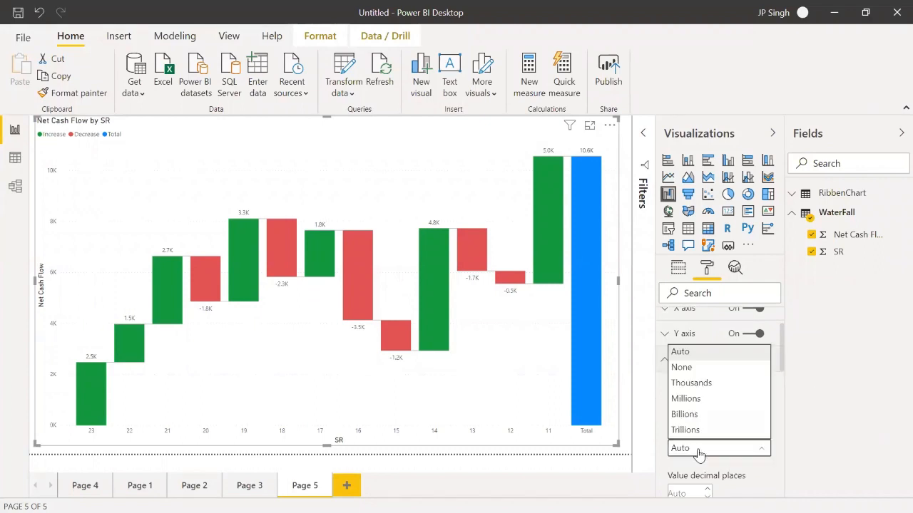
left_click(686, 367)
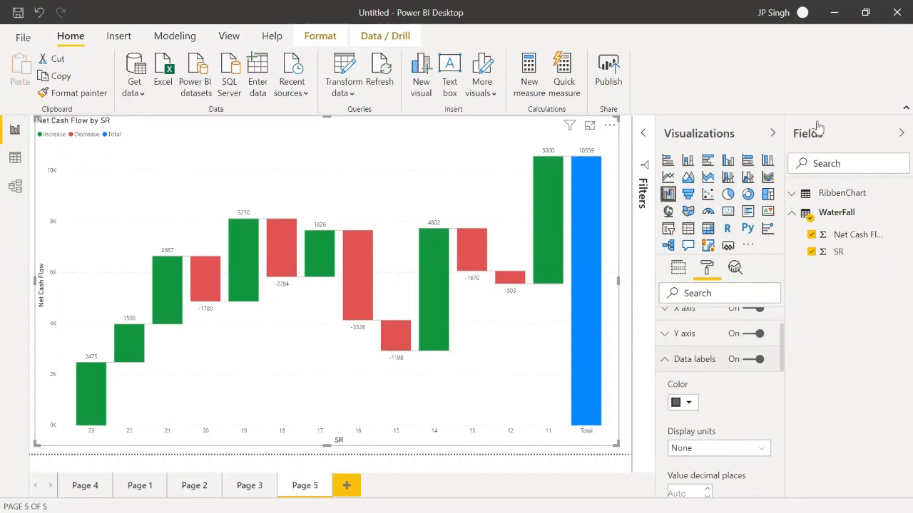
Sort the Page 5 waterfall chart by SR in ascending order
left_click(609, 125)
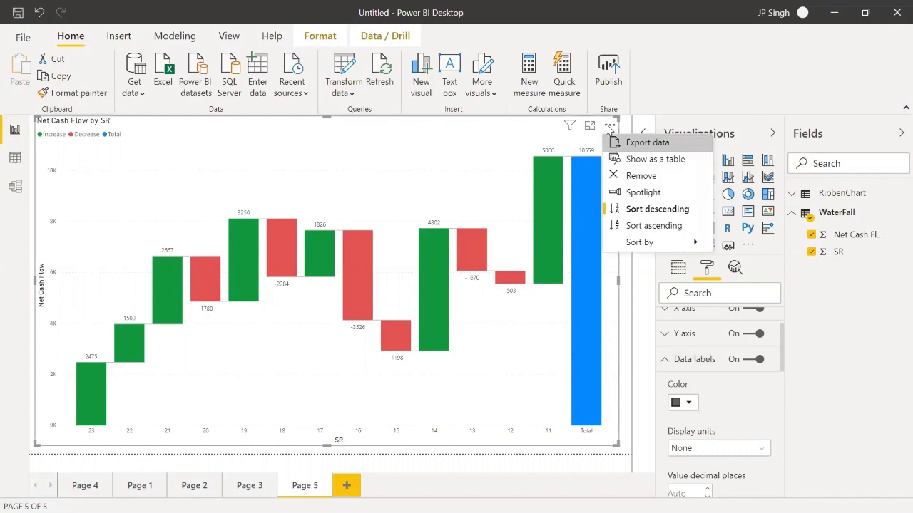
left_click(634, 226)
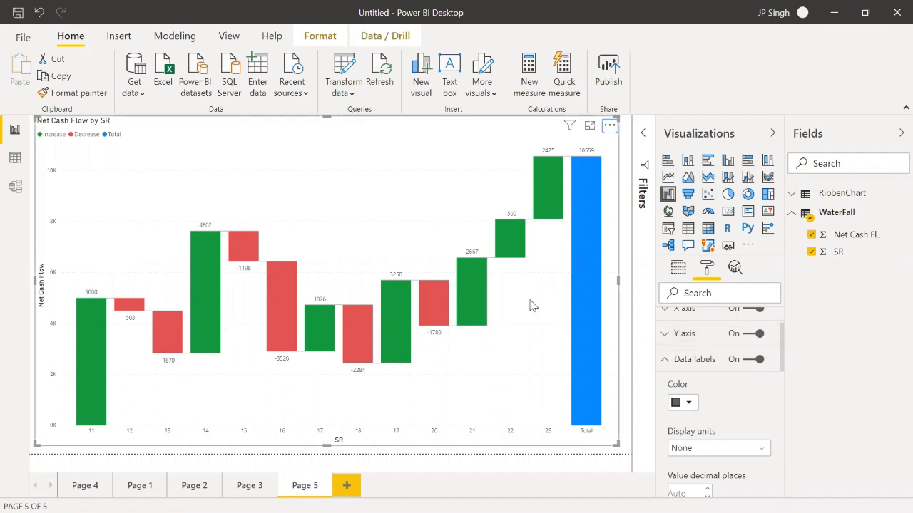
Open 09 Funnel Chart.xlsx from the Training Files - Copy folder in Excel and enlarge the sheet view to 190%
left_click(836, 13)
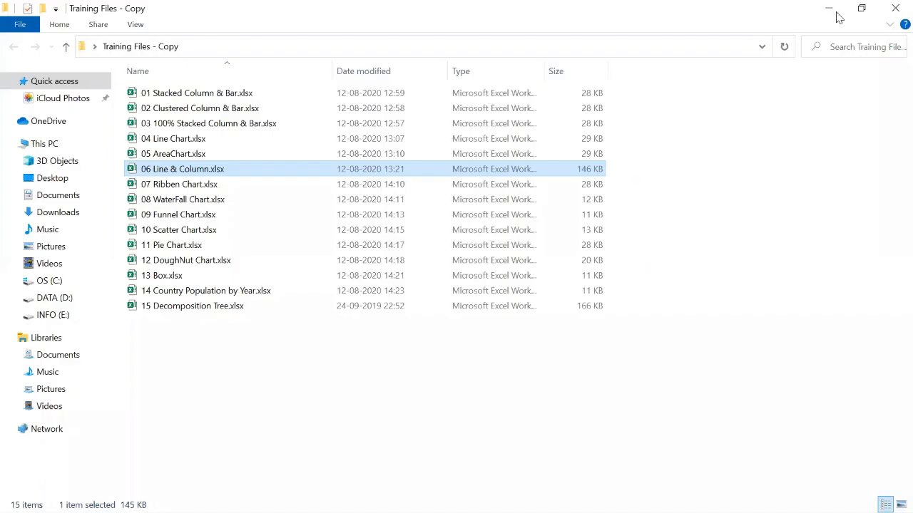
left_click(186, 217)
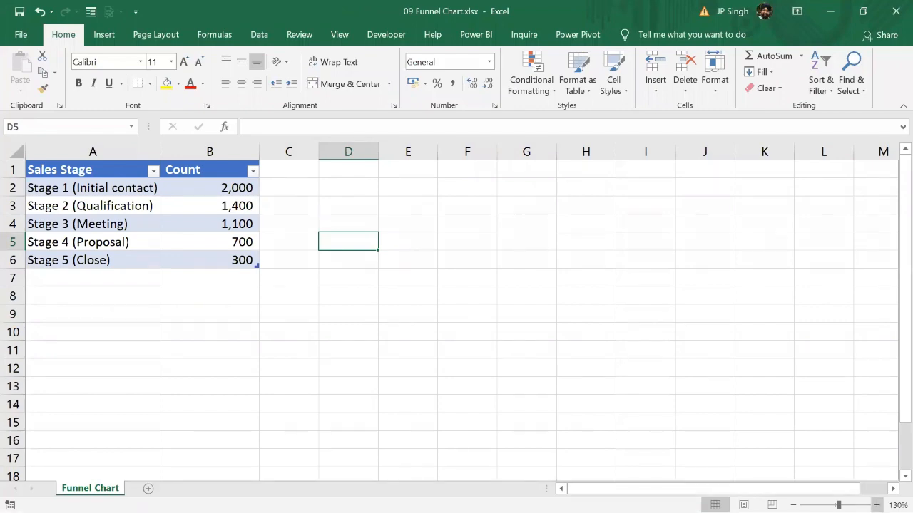
left_click(876, 504)
left_click(876, 504)
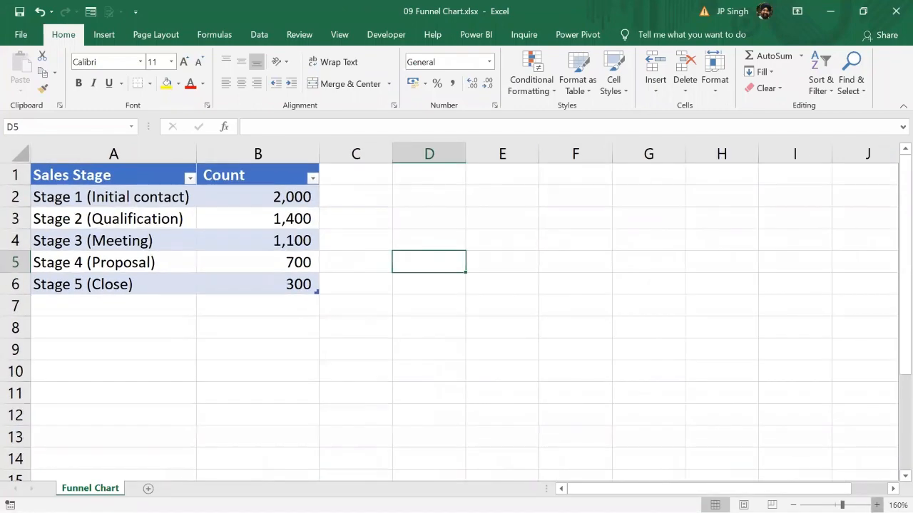
left_click(876, 505)
left_click(876, 505)
left_click(876, 505)
left_click(877, 505)
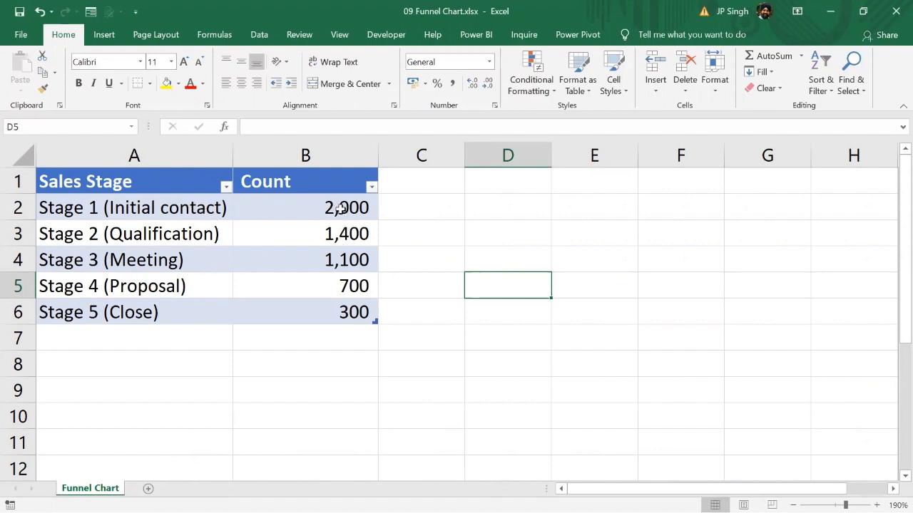
Examine the Count value of each sales stage from Stage 1 (Initial contact) to Stage 5 (Close)
left_click(315, 207)
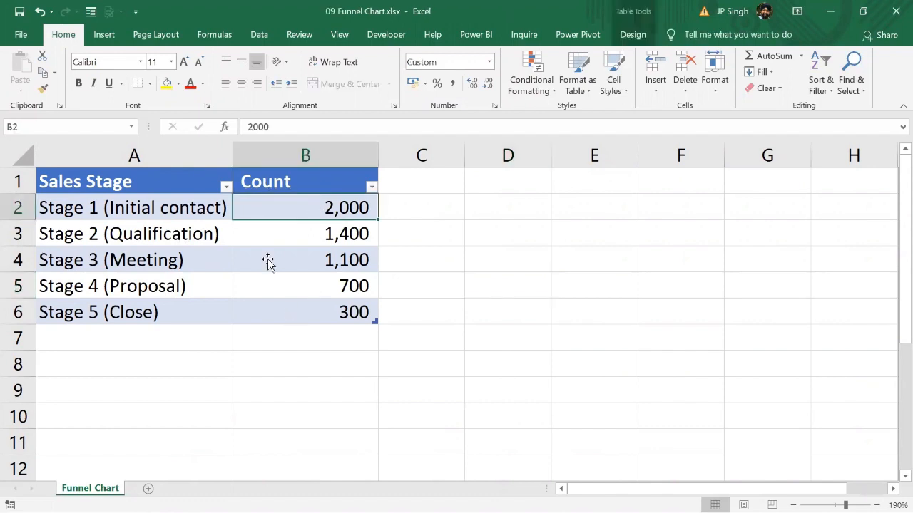
left_click(341, 239)
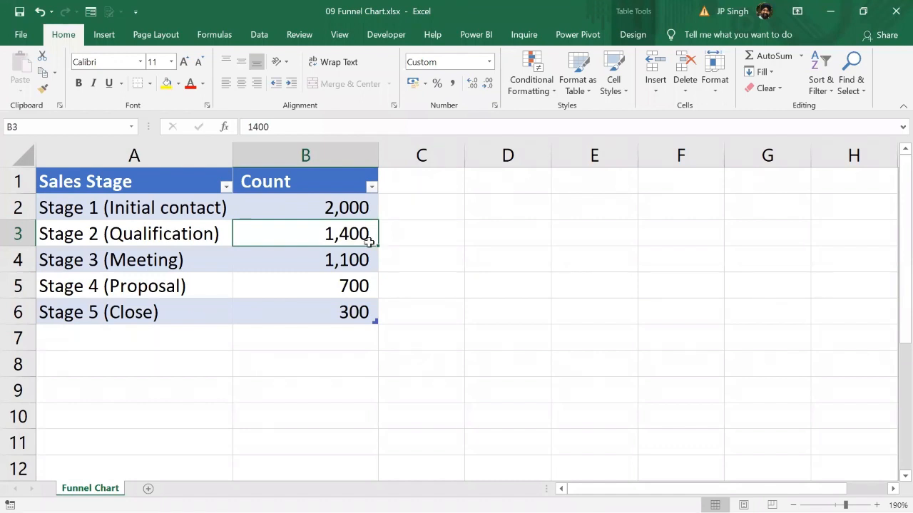
left_click(351, 264)
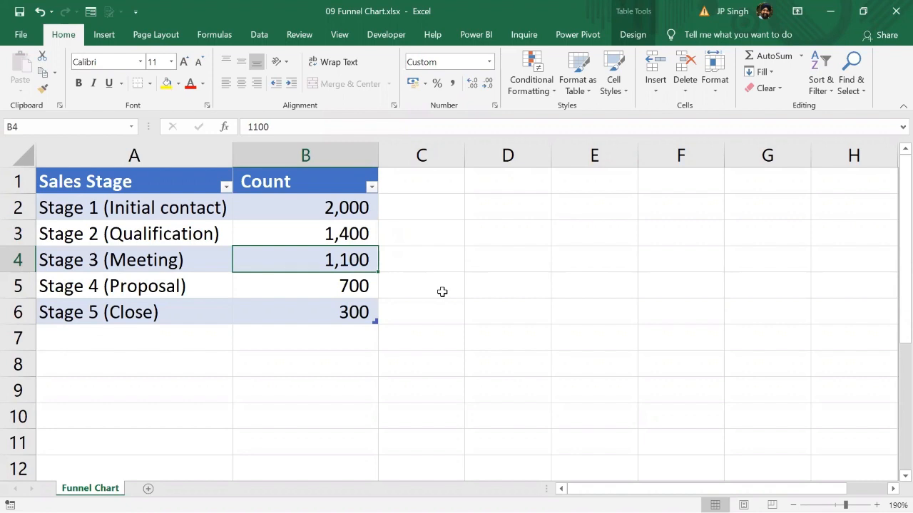
left_click(369, 285)
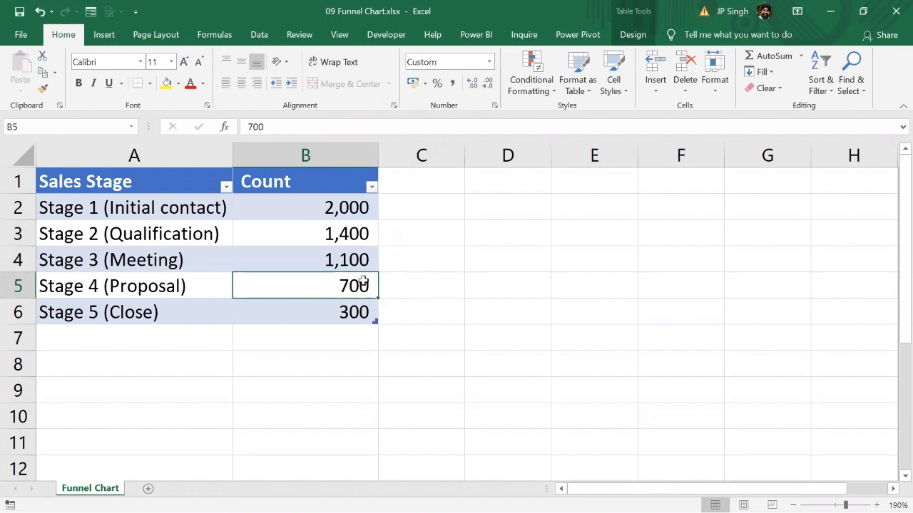
left_click(350, 309)
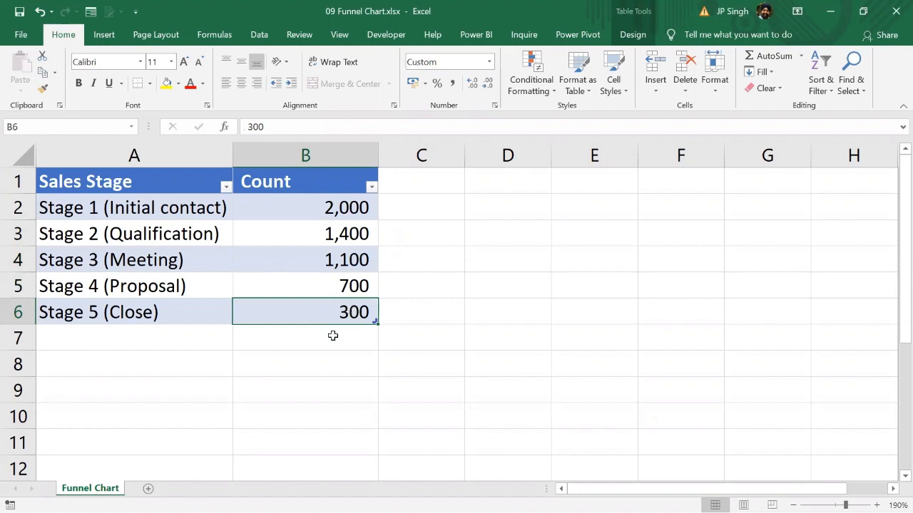
left_click(350, 207)
left_click(349, 233)
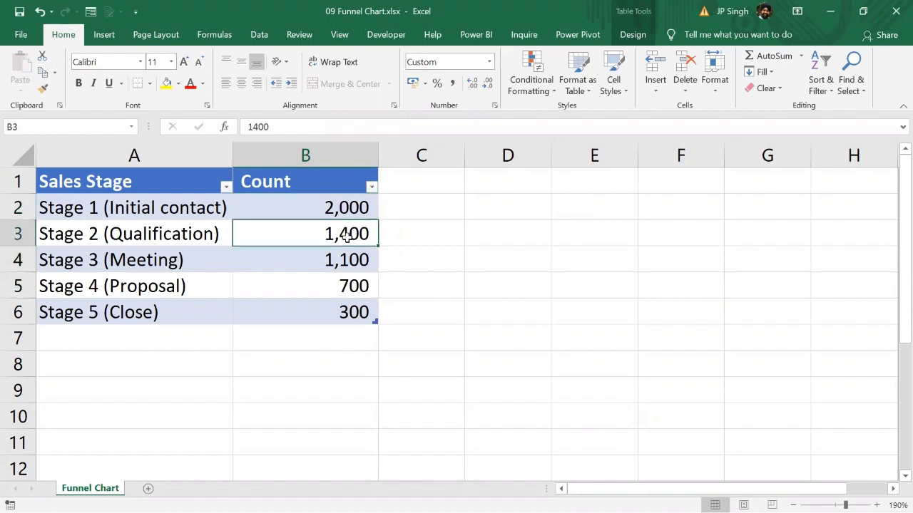
left_click(348, 260)
left_click(346, 284)
left_click(341, 308)
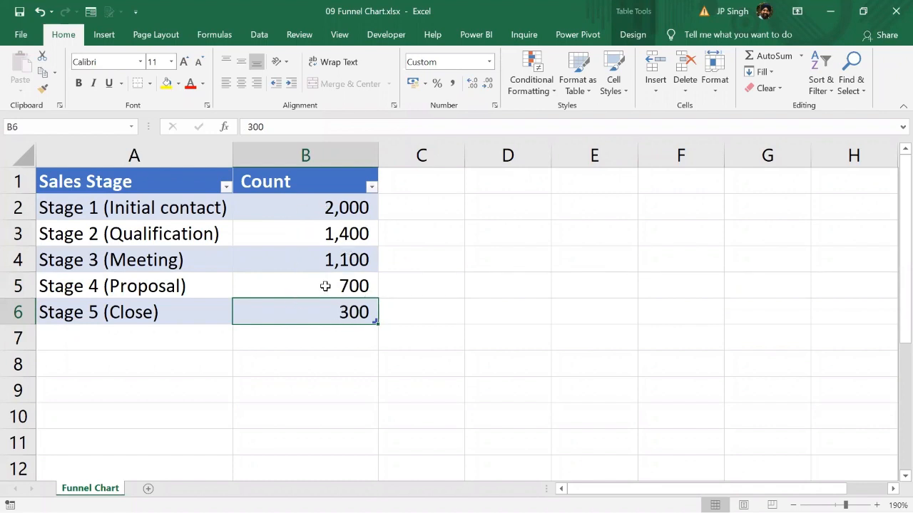
left_click(344, 207)
left_click(352, 314)
Close the funnel chart workbook and Book1.xlsx, and switch back to the Power BI Desktop report
left_click(894, 10)
left_click(894, 9)
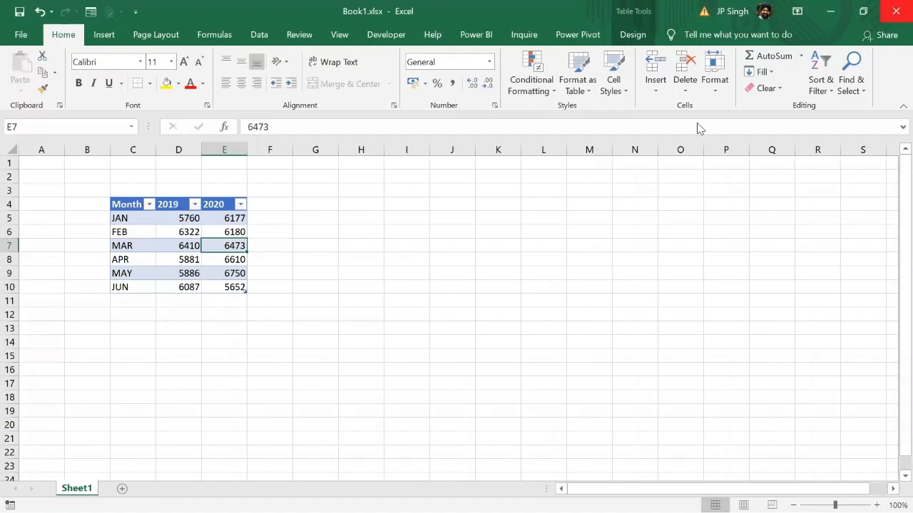
left_click(894, 8)
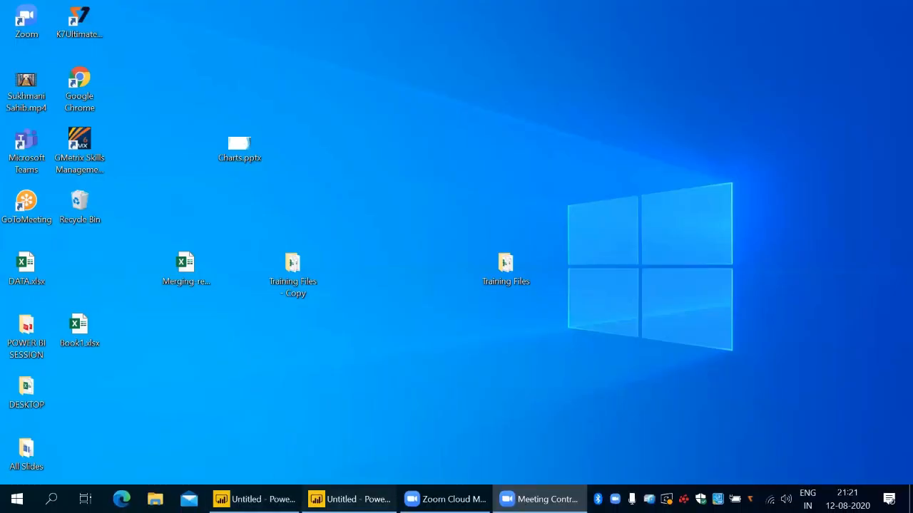
key("alt+Tab")
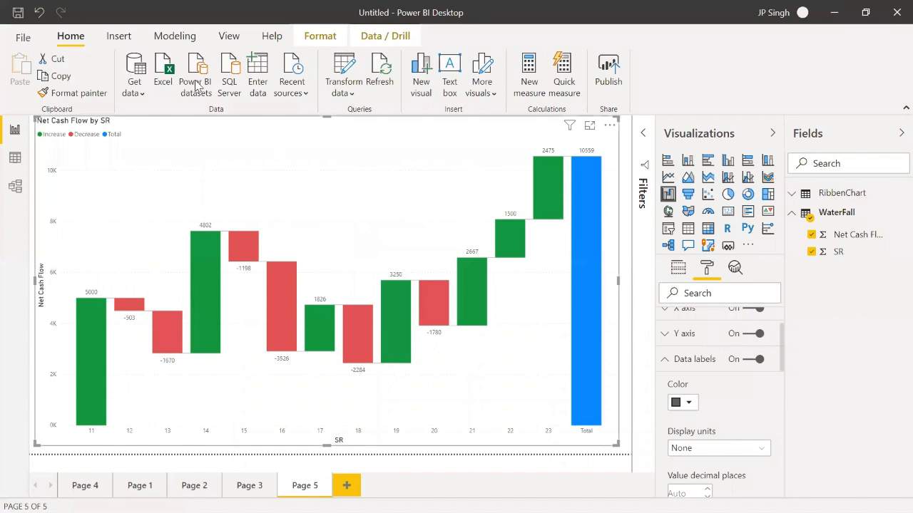
Import the FunnelChart table from the Excel workbook 09 Funnel Chart.xlsx into the report
left_click(135, 87)
left_click(158, 139)
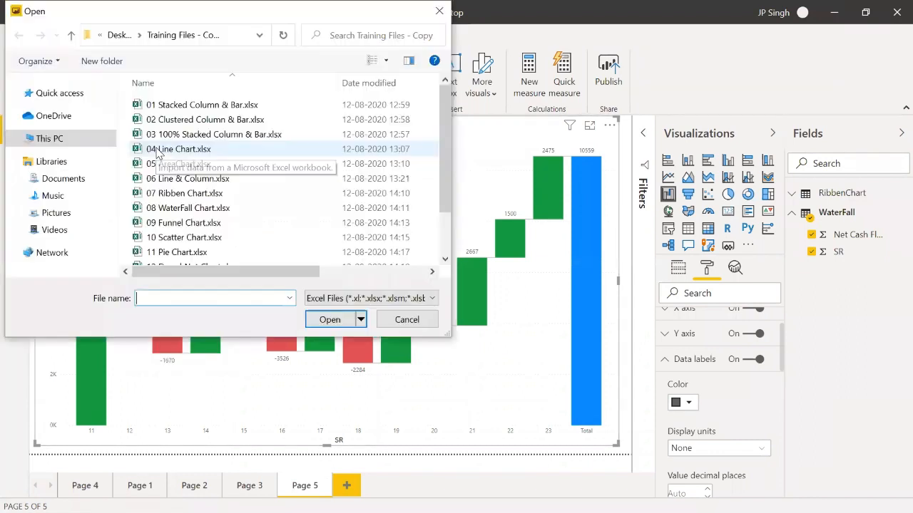
left_click(200, 223)
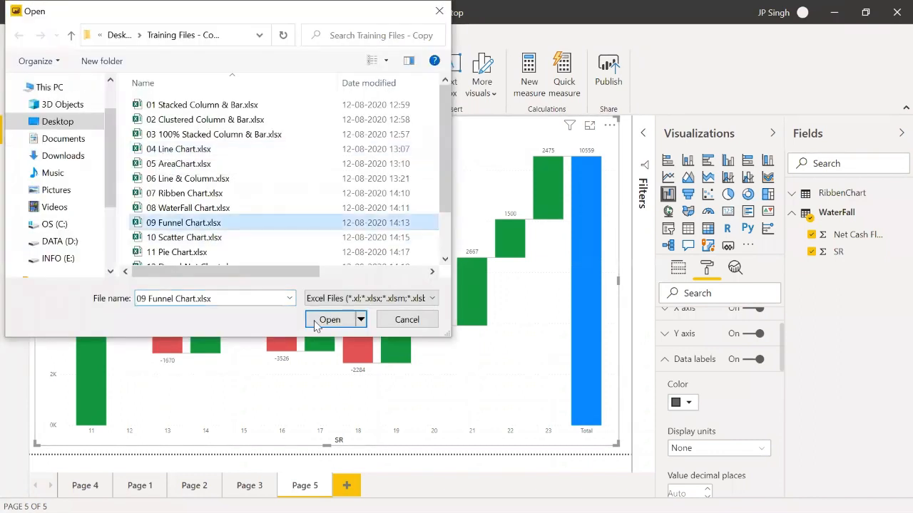
left_click(338, 326)
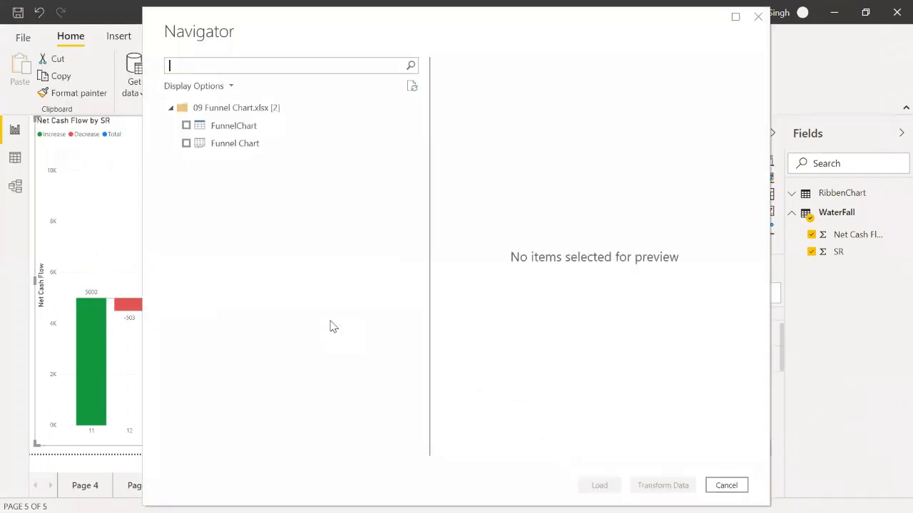
left_click(186, 126)
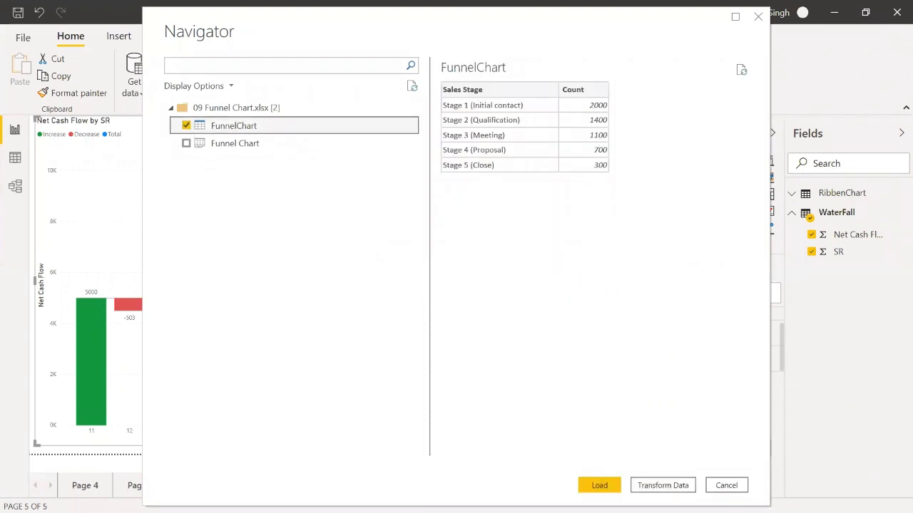
left_click(604, 486)
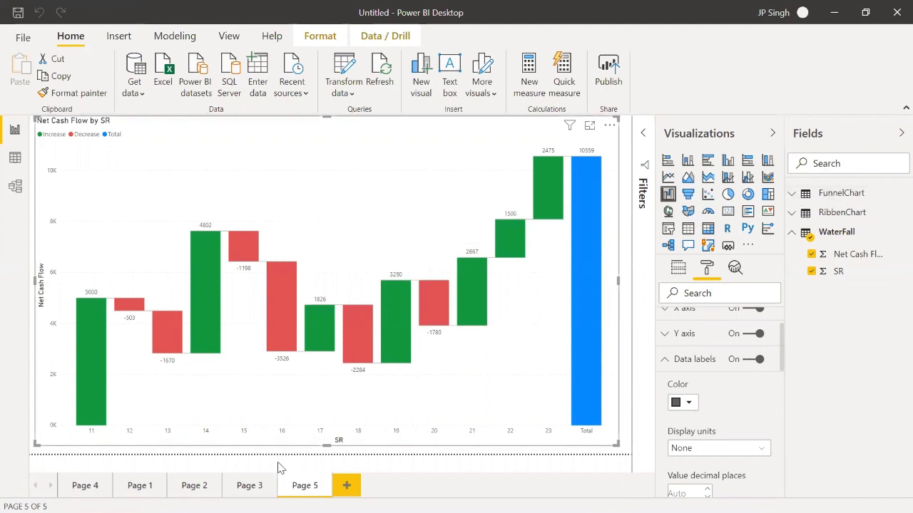
Add a new report page and insert a funnel chart enlarged to fill most of it
left_click(347, 485)
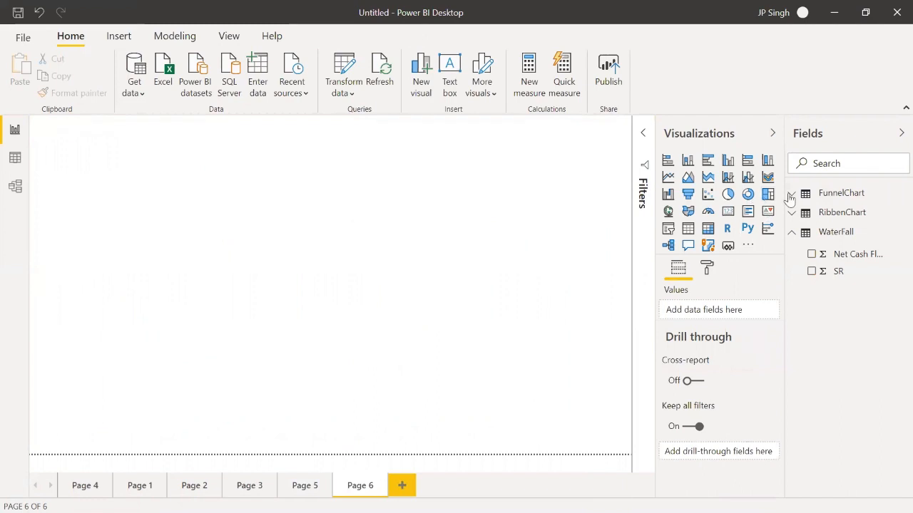
left_click(793, 195)
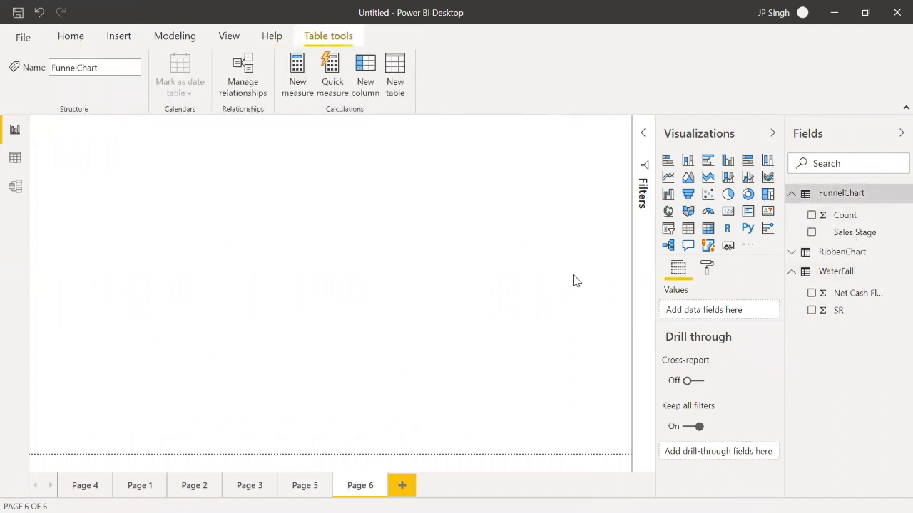
left_click(688, 194)
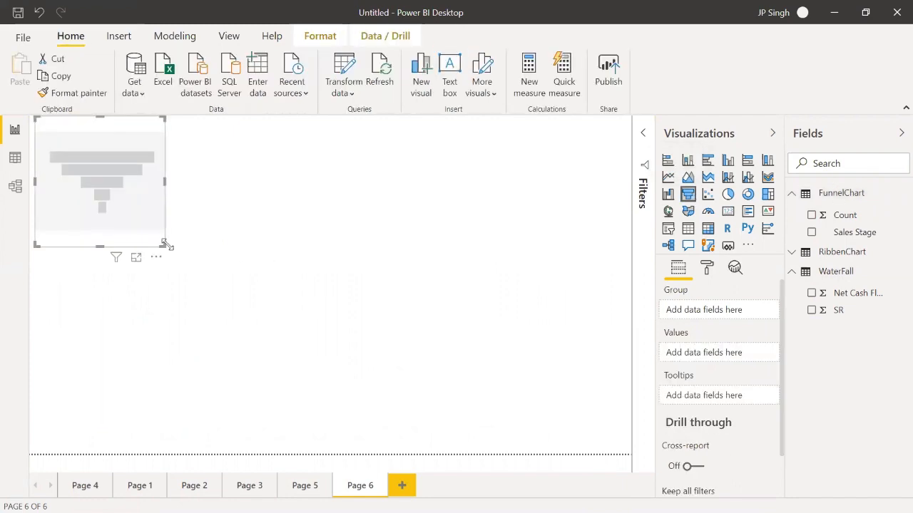
left_click_drag(165, 244, 579, 452)
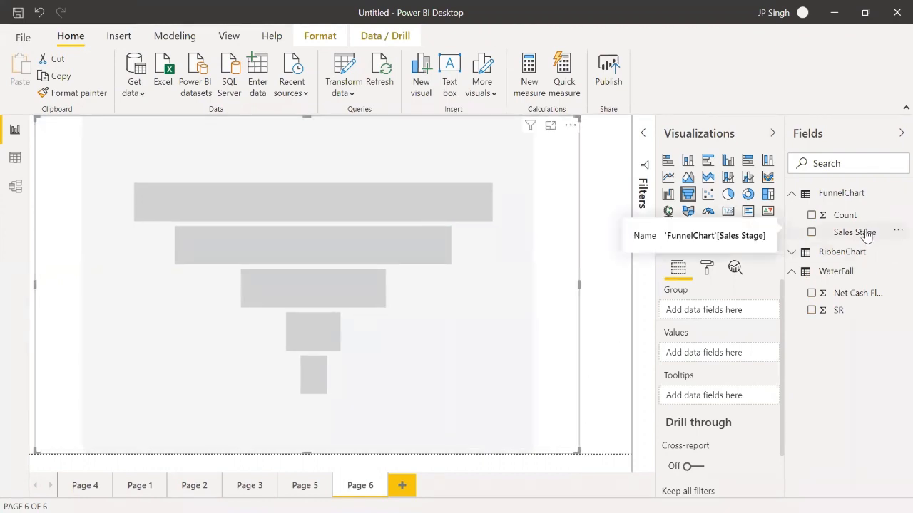
Assign Sales Stage as the group and Count as the values of the funnel chart
left_click_drag(867, 237, 737, 318)
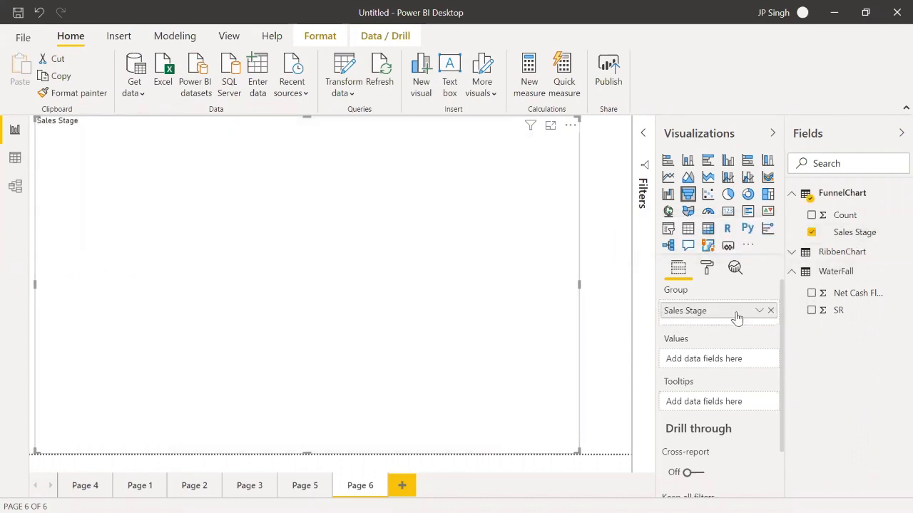
left_click_drag(849, 215, 718, 364)
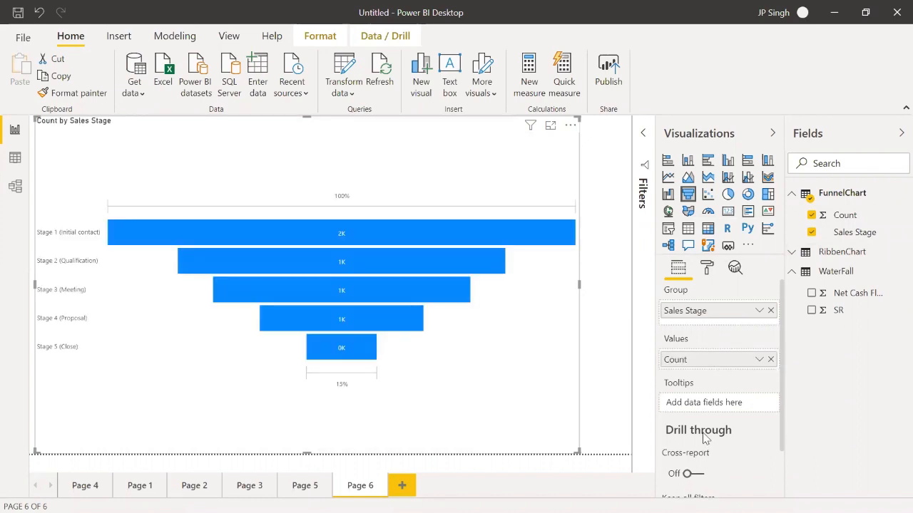
Set the display units of the funnel chart's data labels to None
left_click(715, 269)
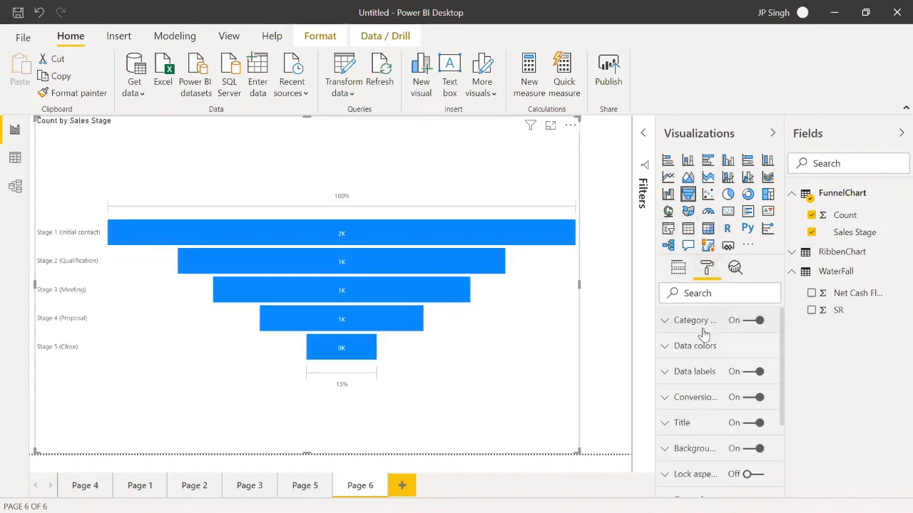
left_click(667, 373)
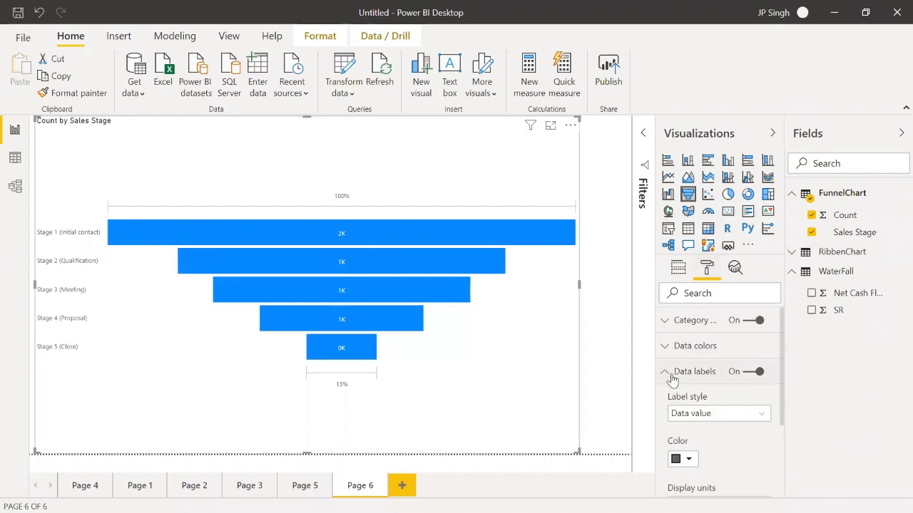
scroll(709, 423, "down", 2)
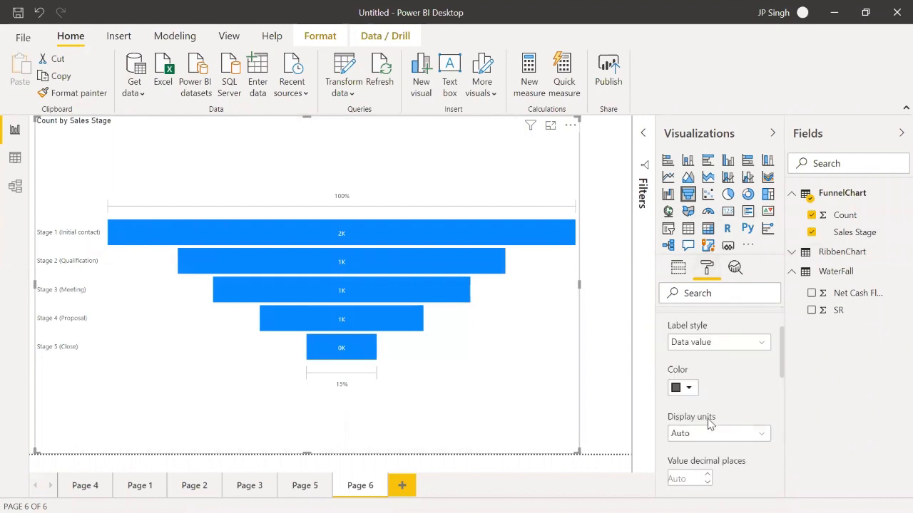
left_click(708, 434)
left_click(683, 353)
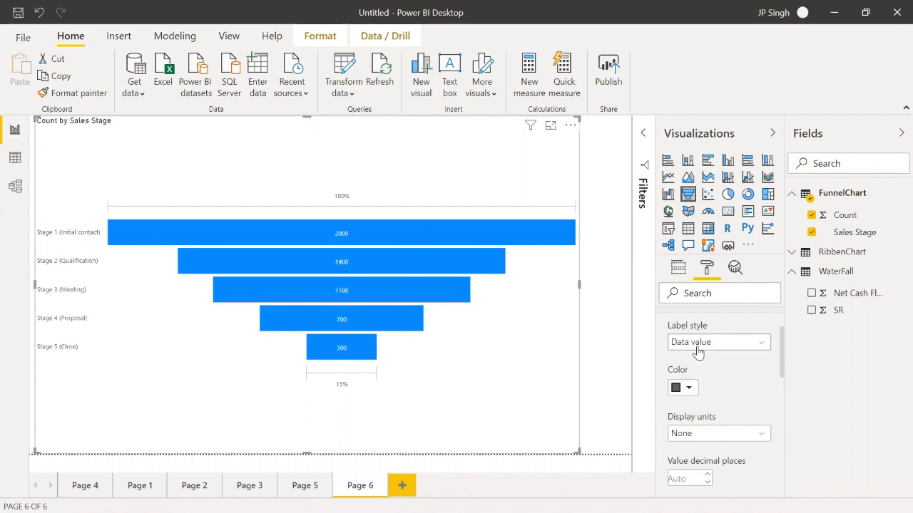
Deselect the funnel chart and open the formatting options of its report page
left_click(623, 417)
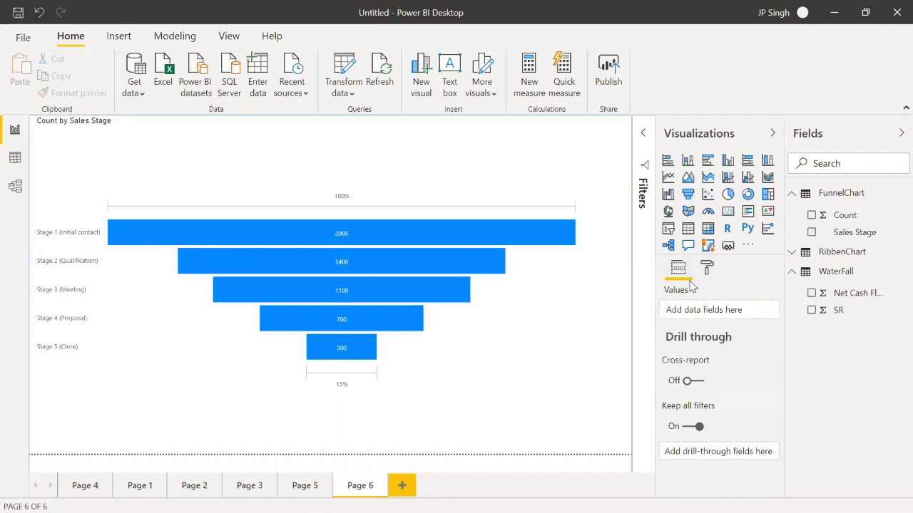
left_click(707, 270)
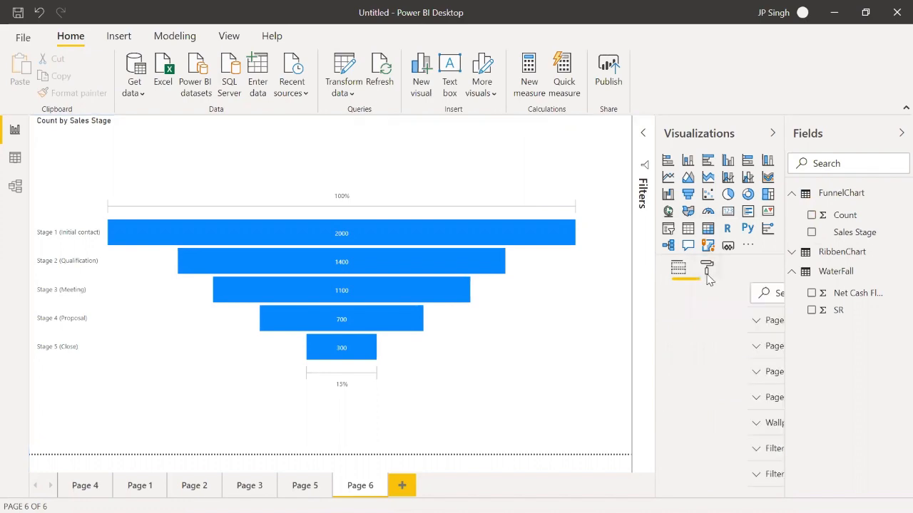